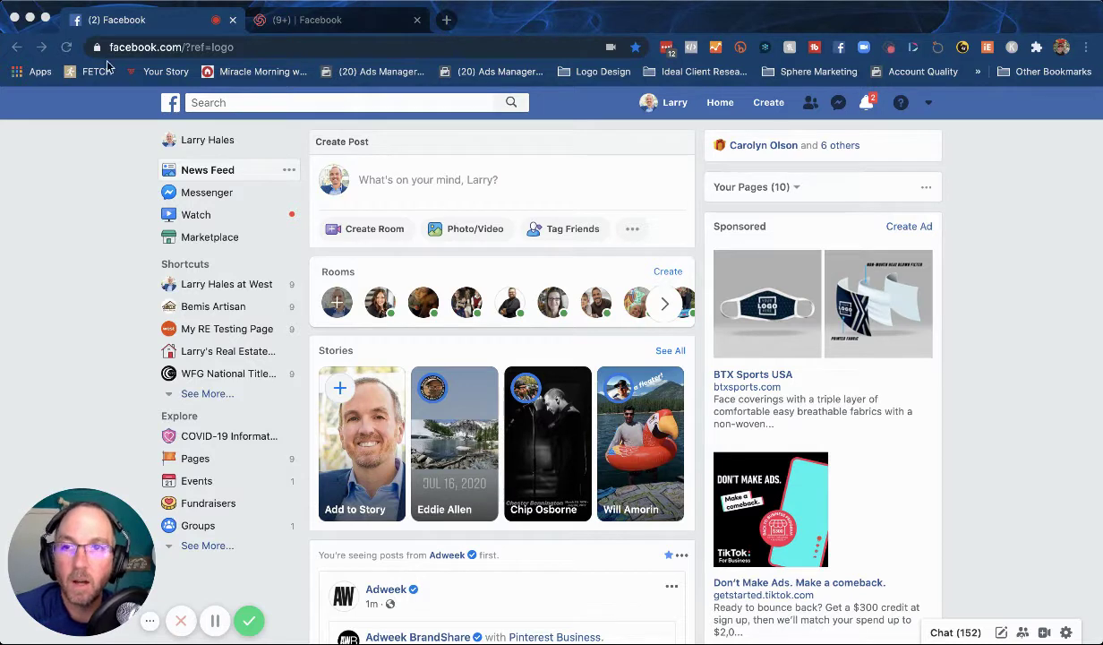
Step: Go to Marketplace from the News Feed sidebar to see Top Picks around Vancouver, WA
left_click(209, 240)
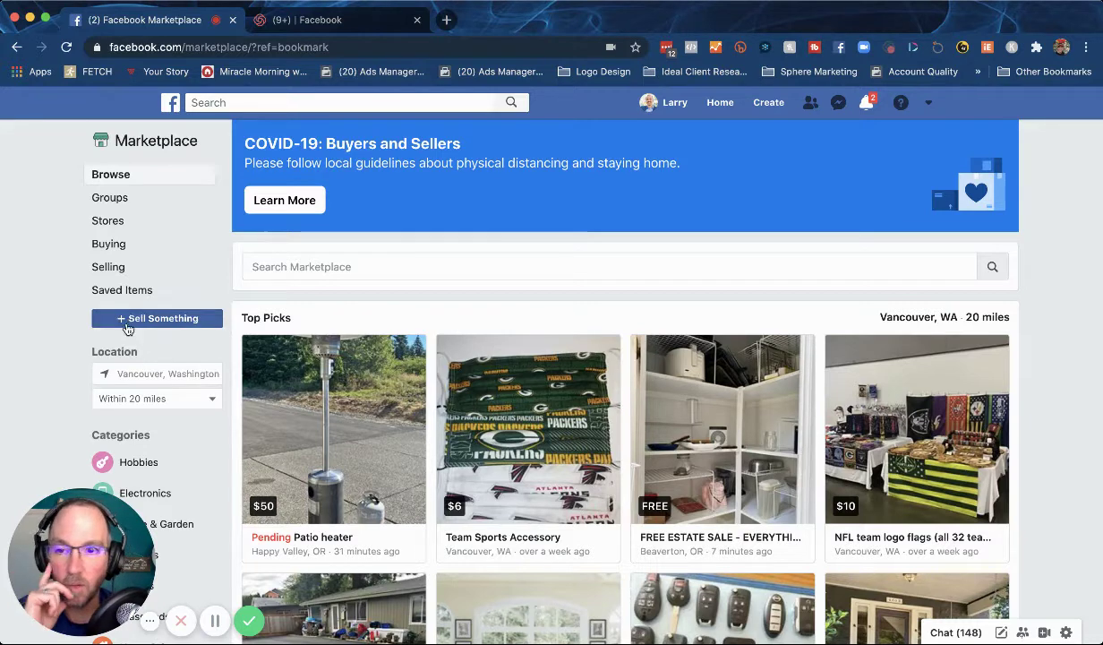
Step: Start a new Homes for Sale or Rent listing from + Sell Something
left_click(141, 317)
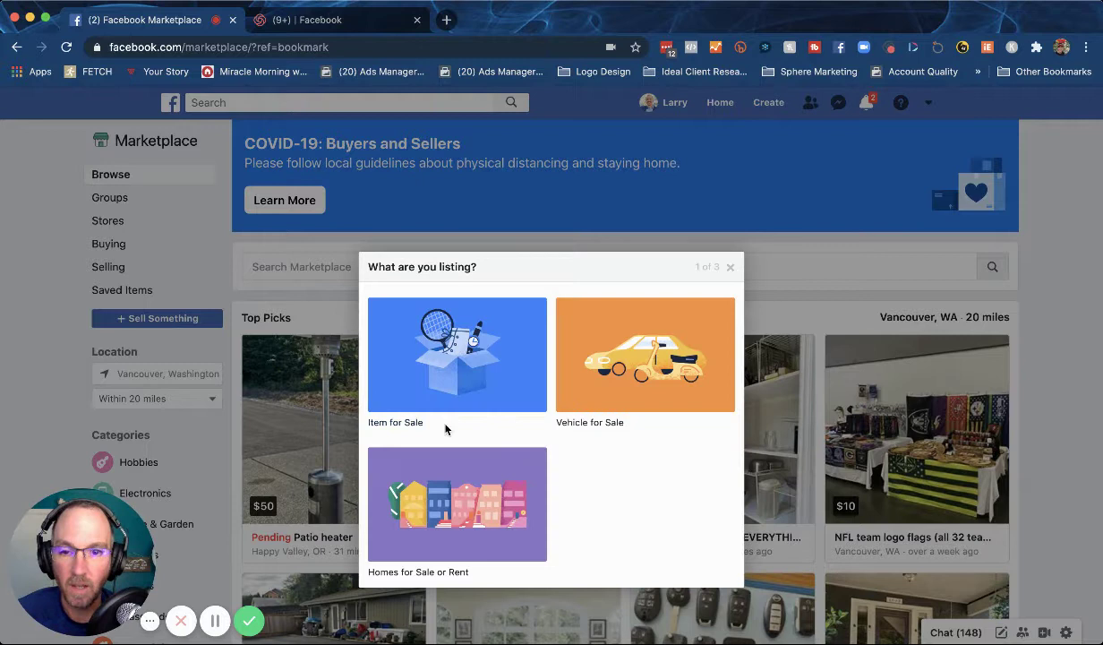
left_click(452, 514)
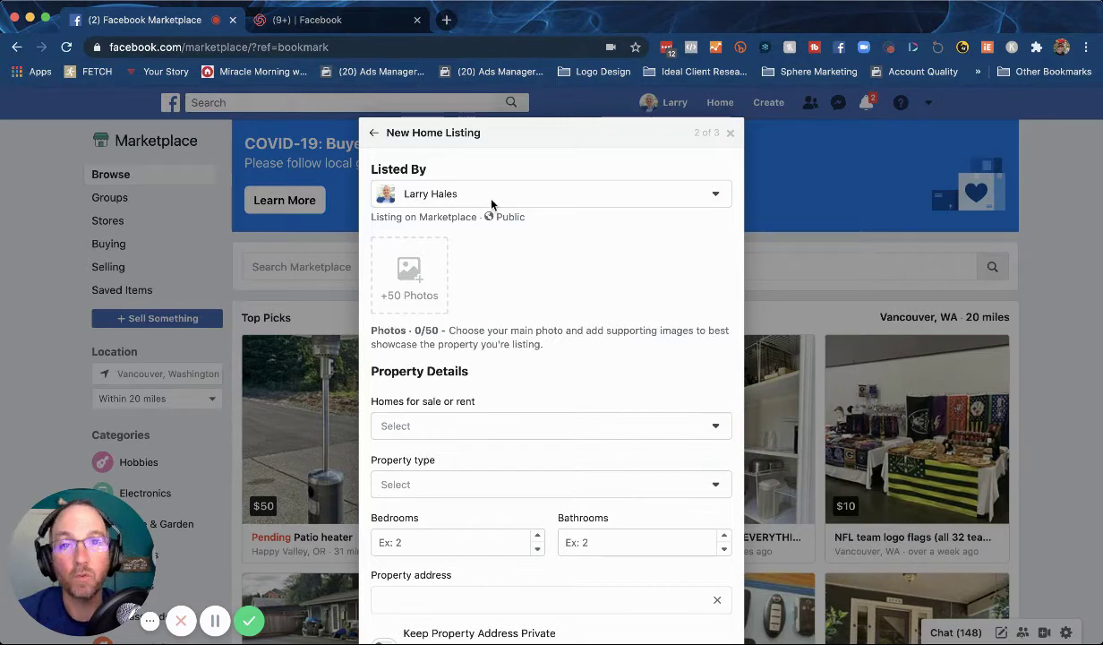
Step: List the home under My RE Testing Page and also share it on that Page
left_click(216, 624)
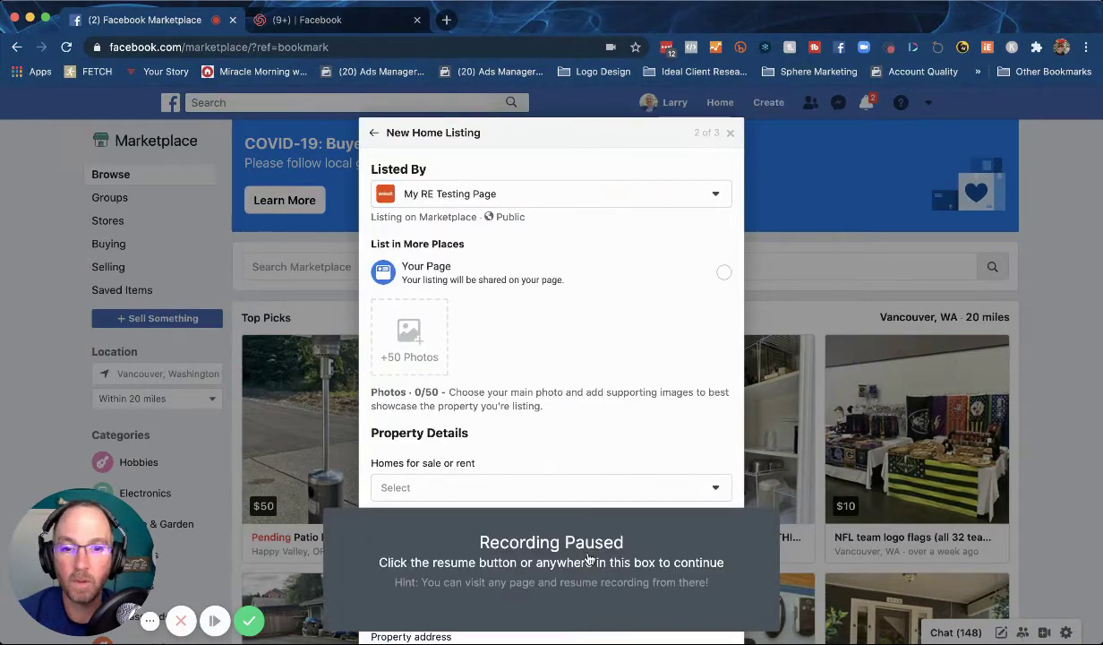
left_click(589, 557)
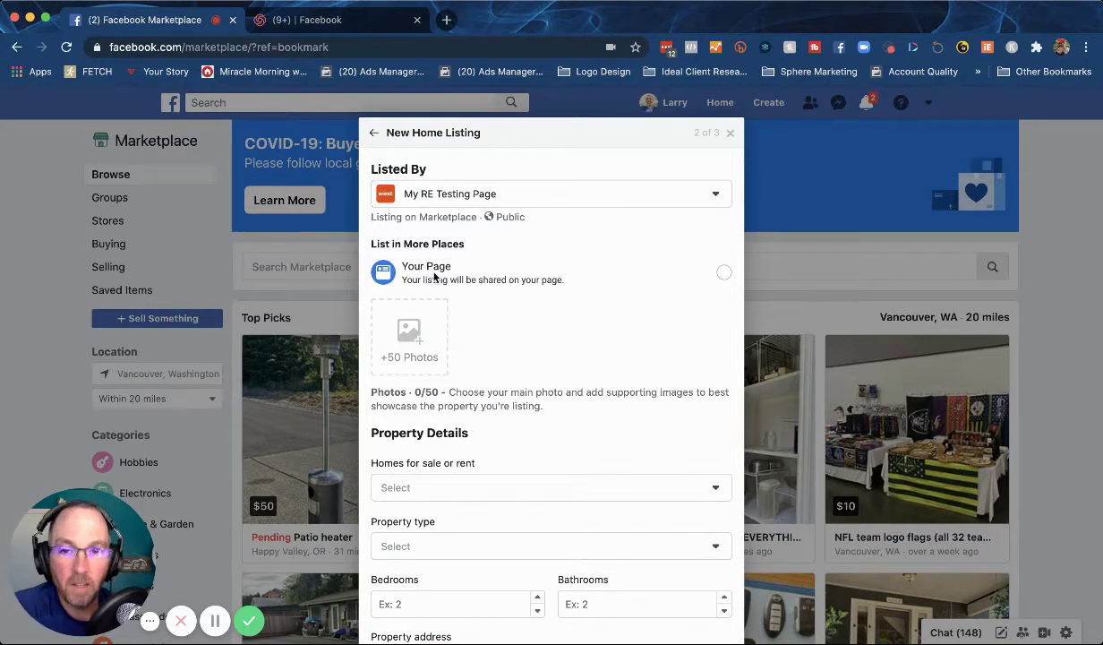
left_click(721, 273)
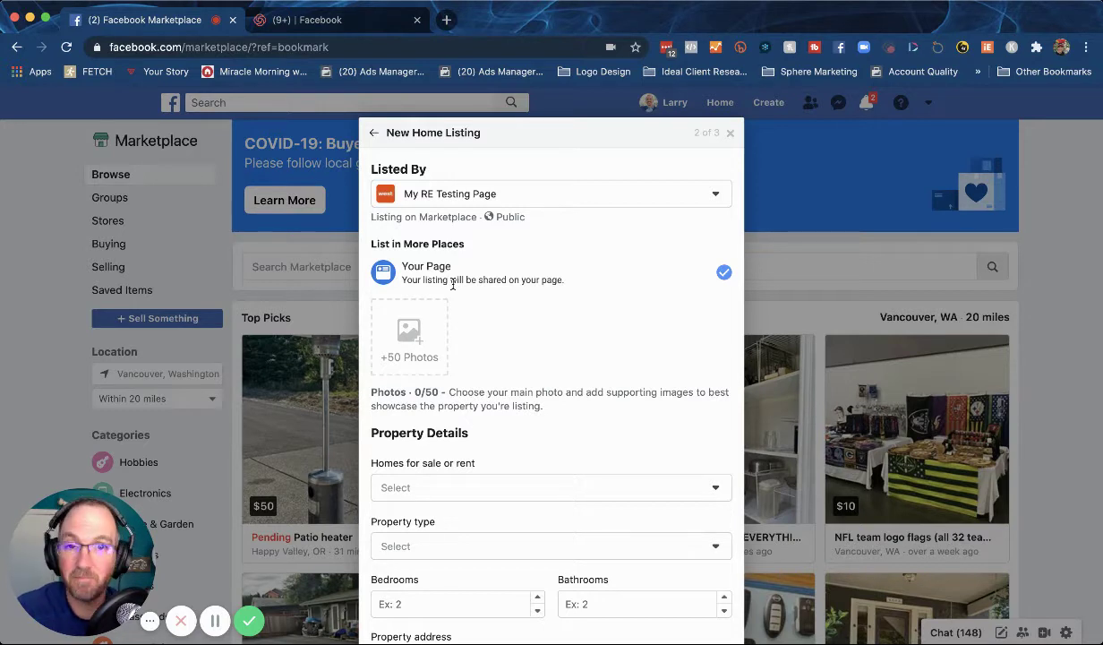
left_click(404, 348)
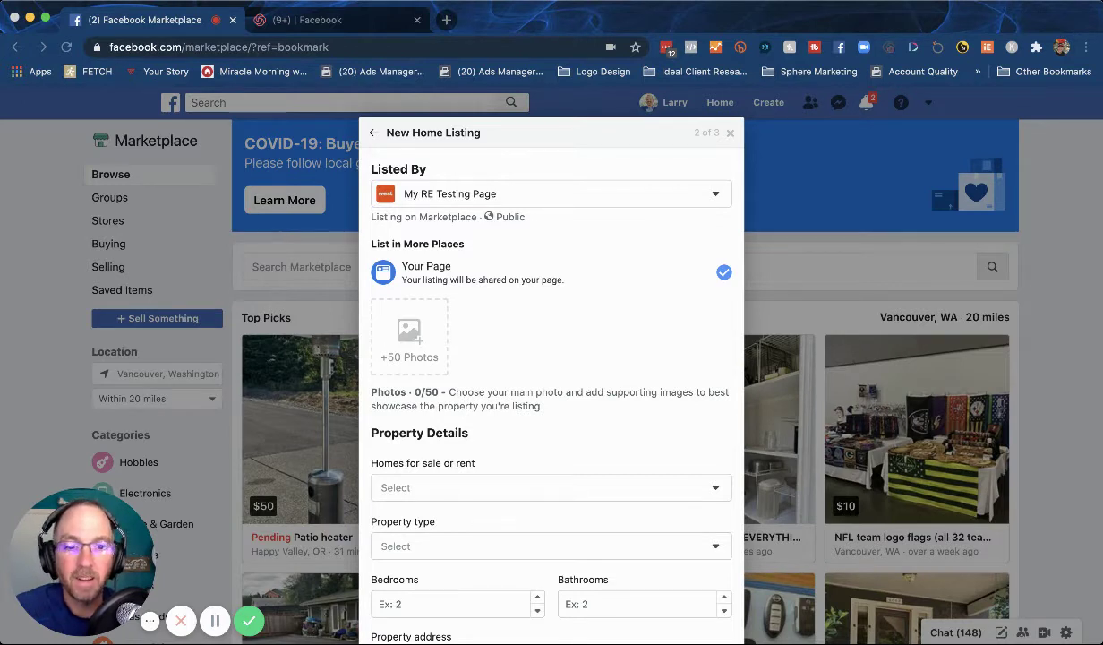
Step: Upload nine property photos and move the house exterior shot to the front as the main photo
left_click_drag(829, 605, 423, 320)
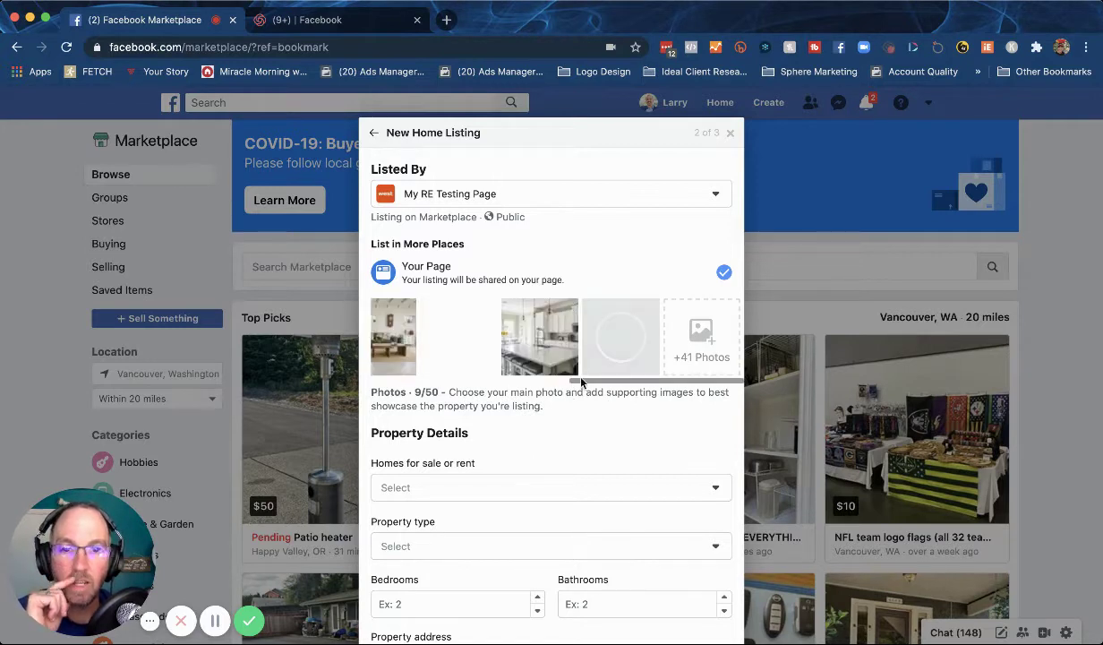
mouse_move(604, 340)
left_mouse_down()
mouse_move(454, 341)
mouse_move(443, 356)
left_mouse_up()
scroll(561, 353, "left", 5)
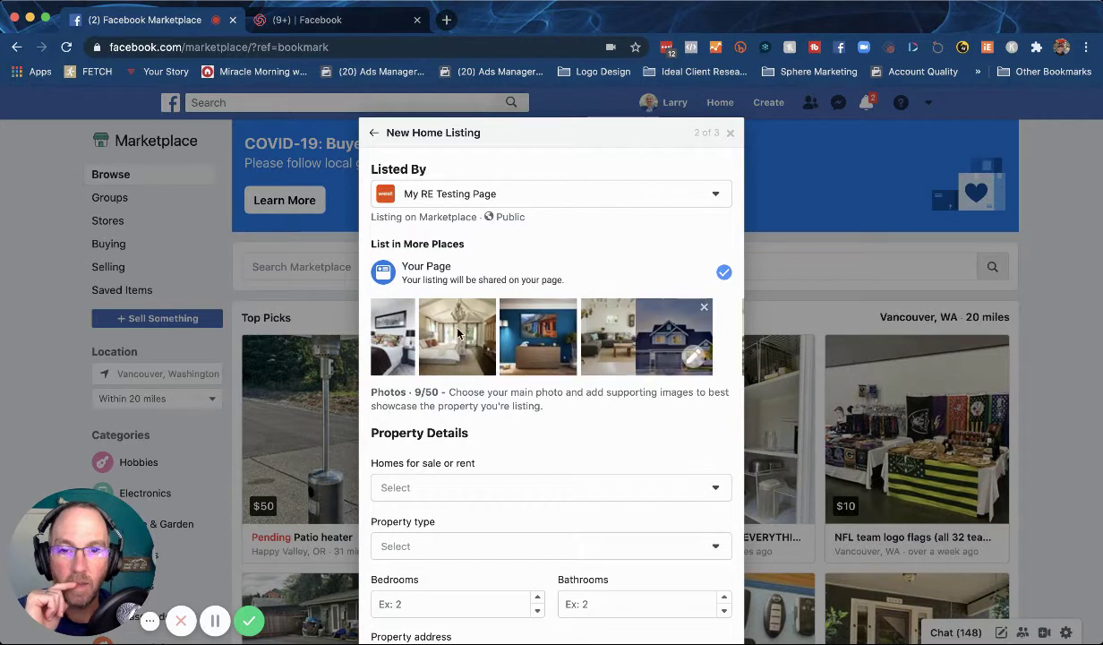
left_click_drag(700, 335, 405, 337)
scroll(430, 340, "left", 3)
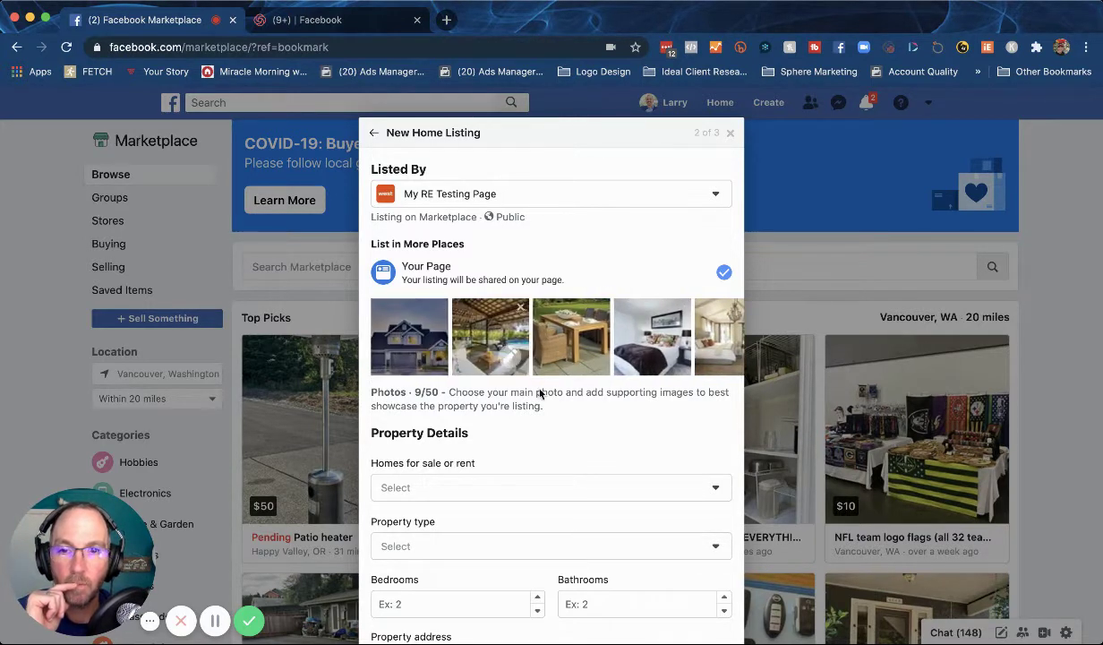
left_click_drag(510, 328, 569, 310)
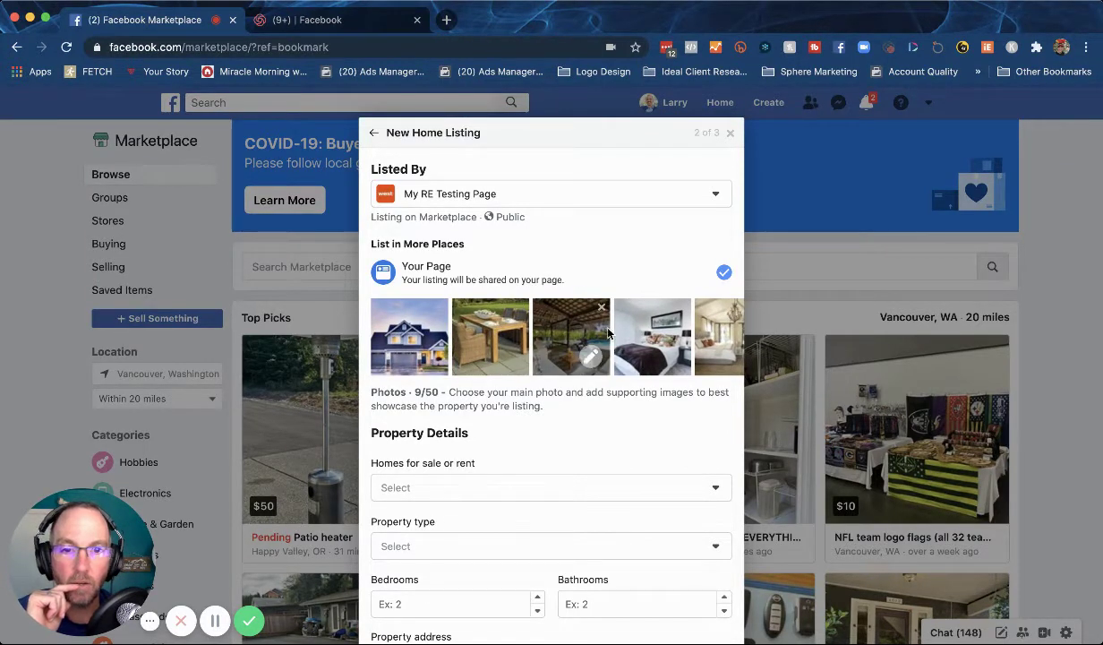
scroll(573, 331, "right", 3)
scroll(608, 333, "right", 3)
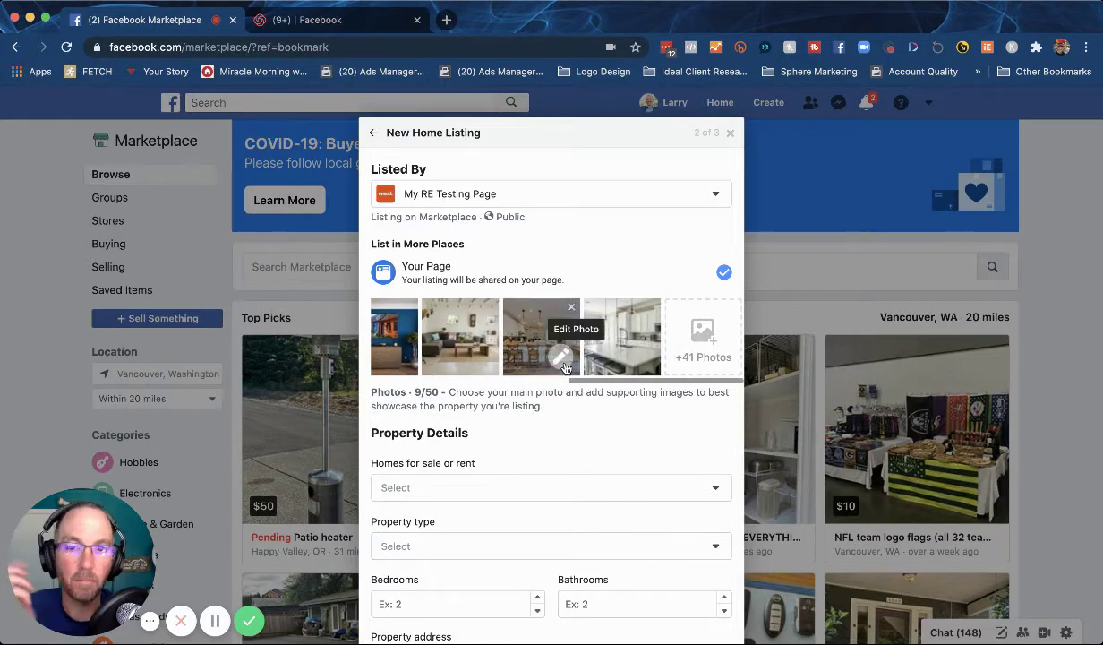
Step: Mark the listing For sale as a House with 4 bedrooms and 1 bathroom
scroll(434, 394, "down", 1)
left_click(457, 408)
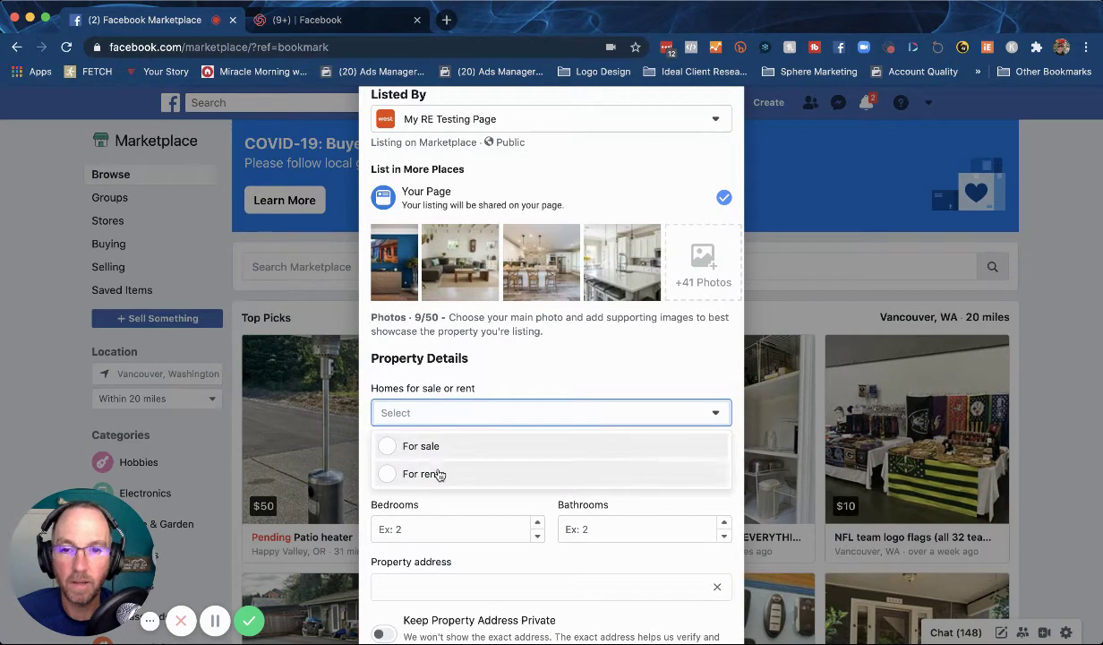
left_click(424, 448)
left_click(430, 473)
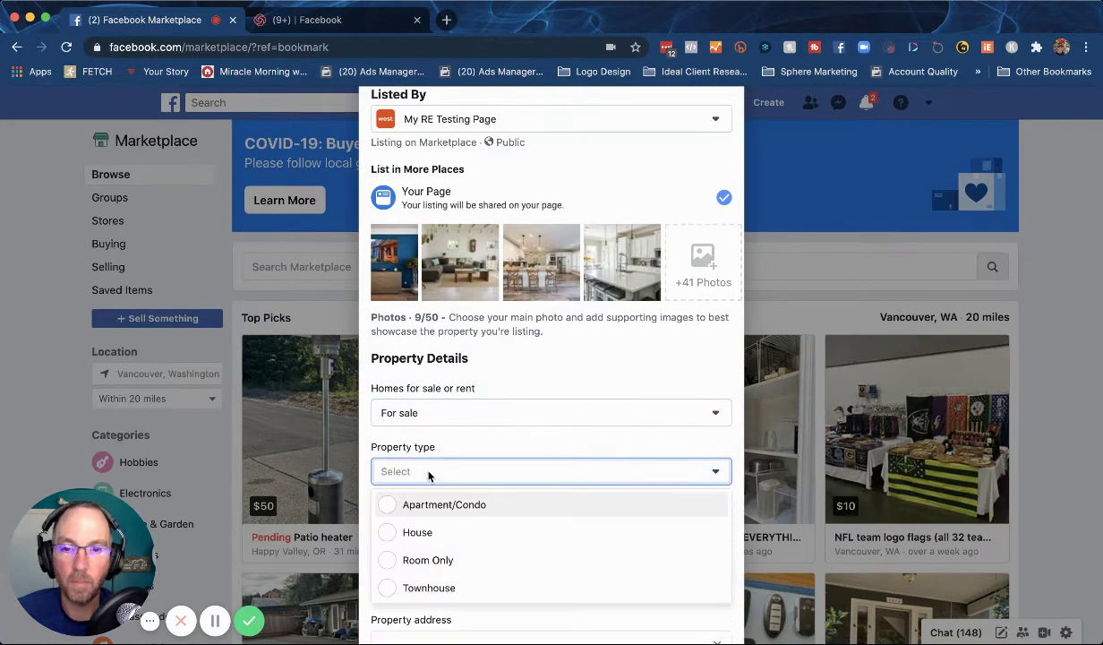
left_click(425, 532)
scroll(466, 438, "down", 2)
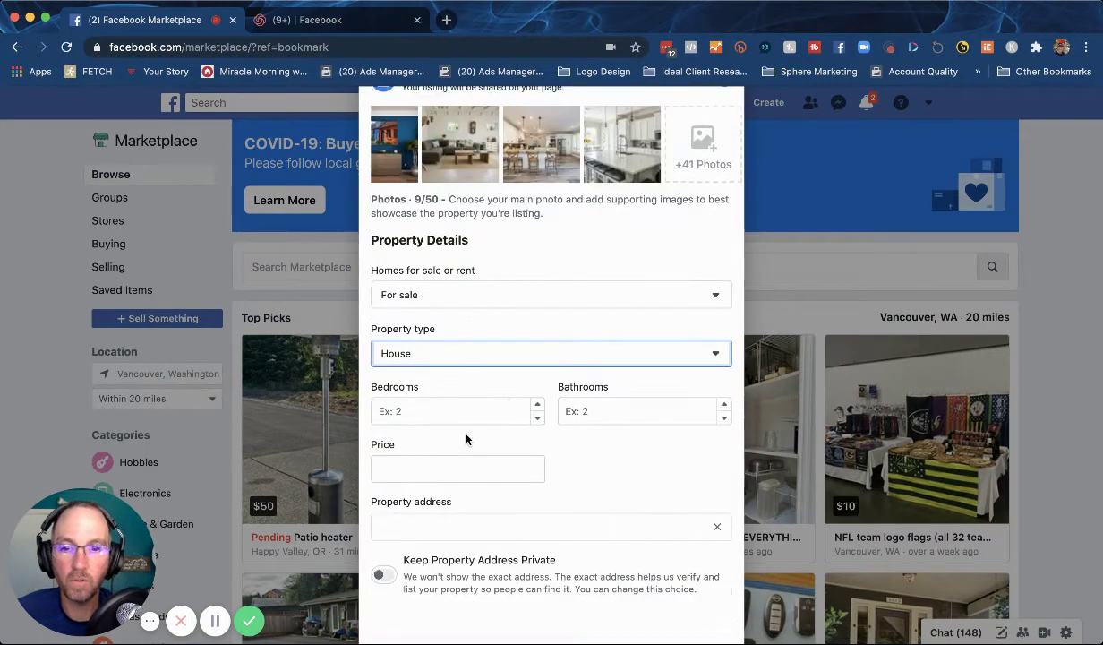
left_click(538, 379)
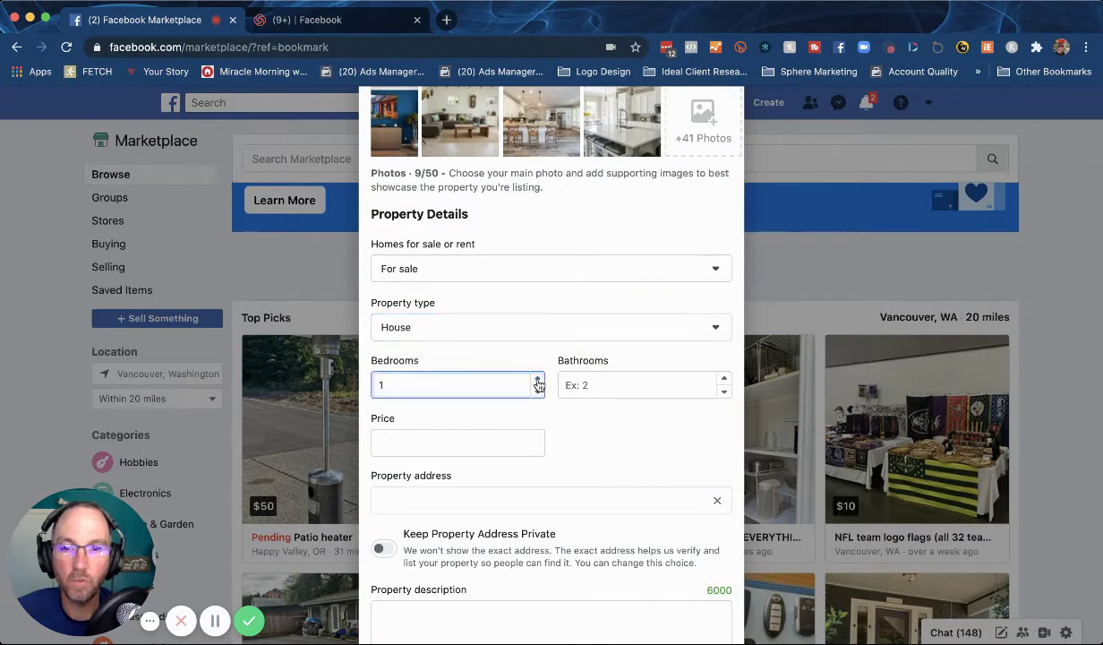
left_click(538, 379)
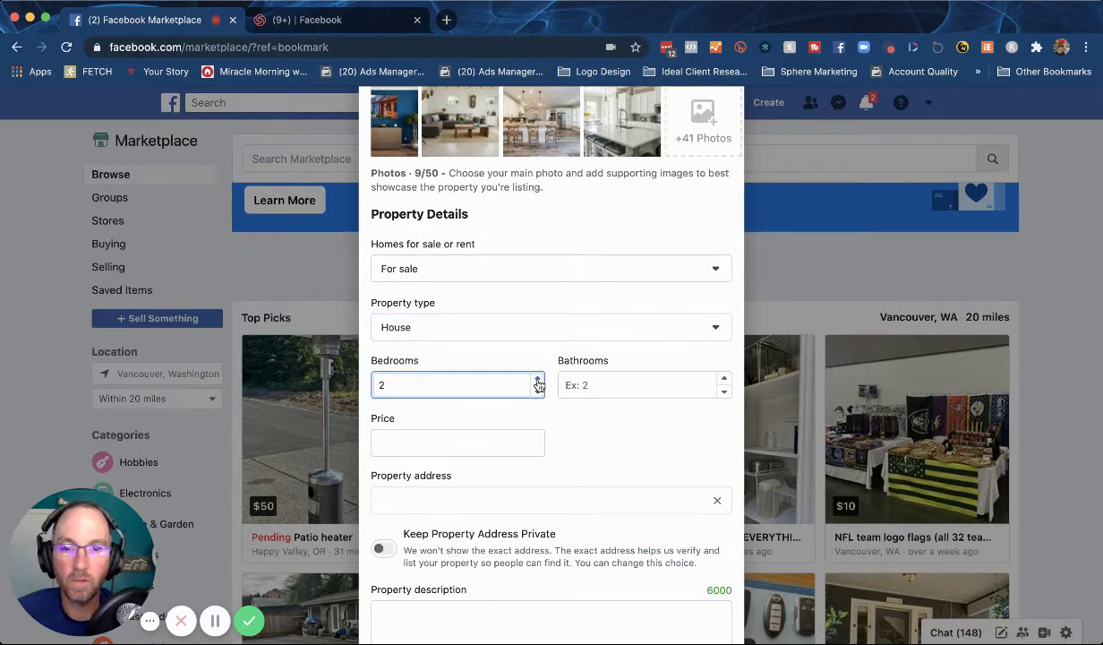
left_click(724, 379)
Step: Set the price to $900,000 and pick the '123 map' street address suggestion
left_click(505, 444)
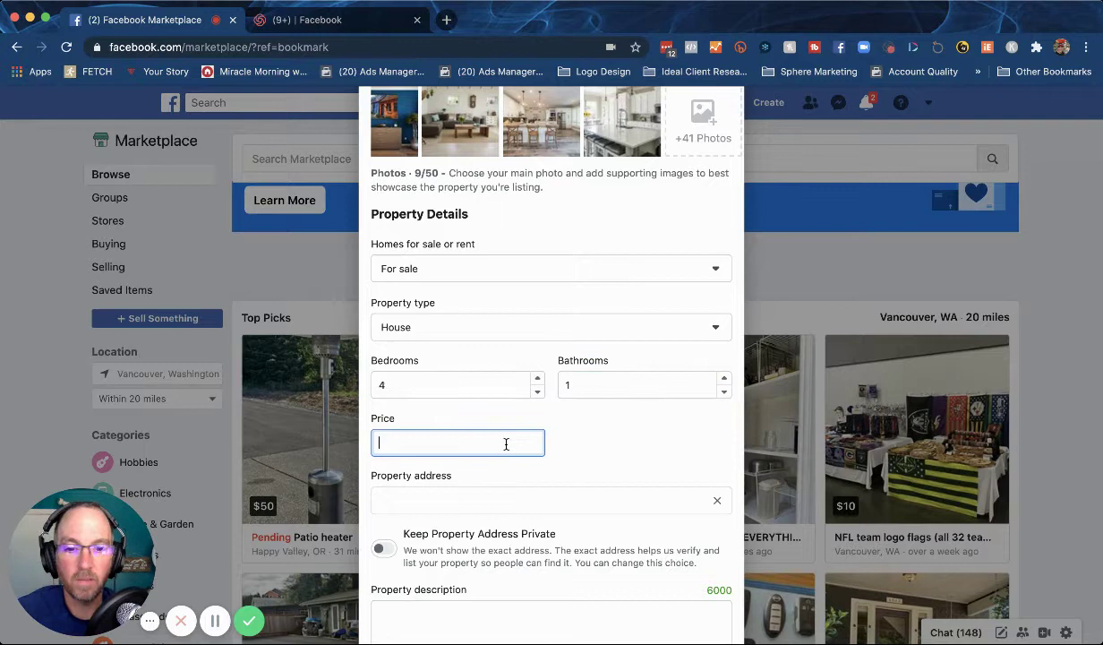
type("9000000")
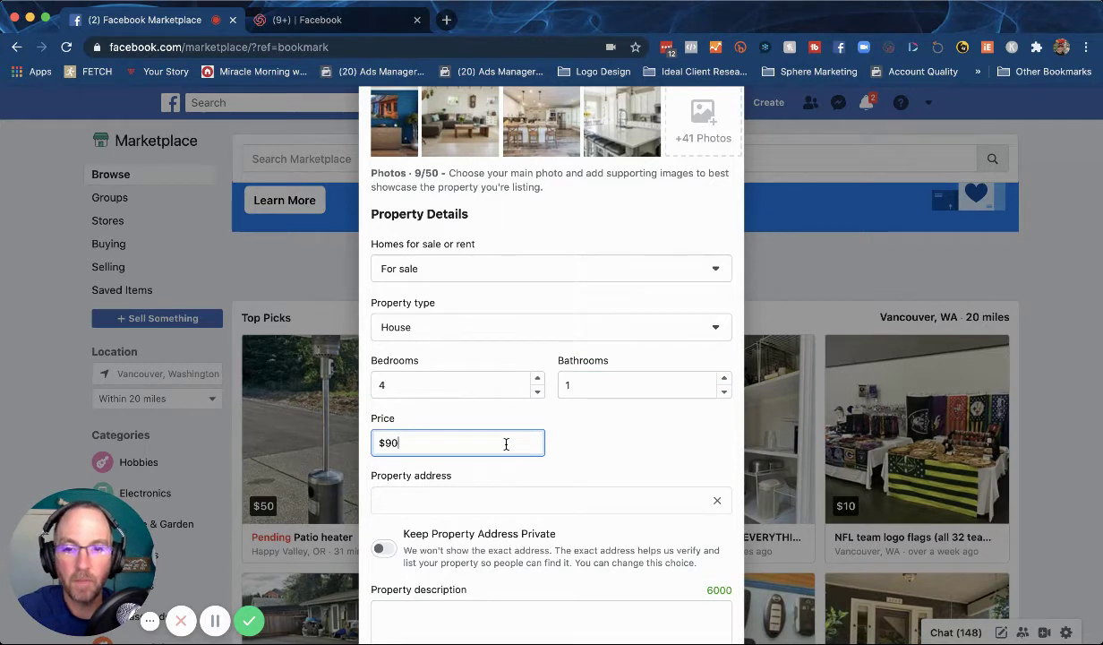
left_click(548, 497)
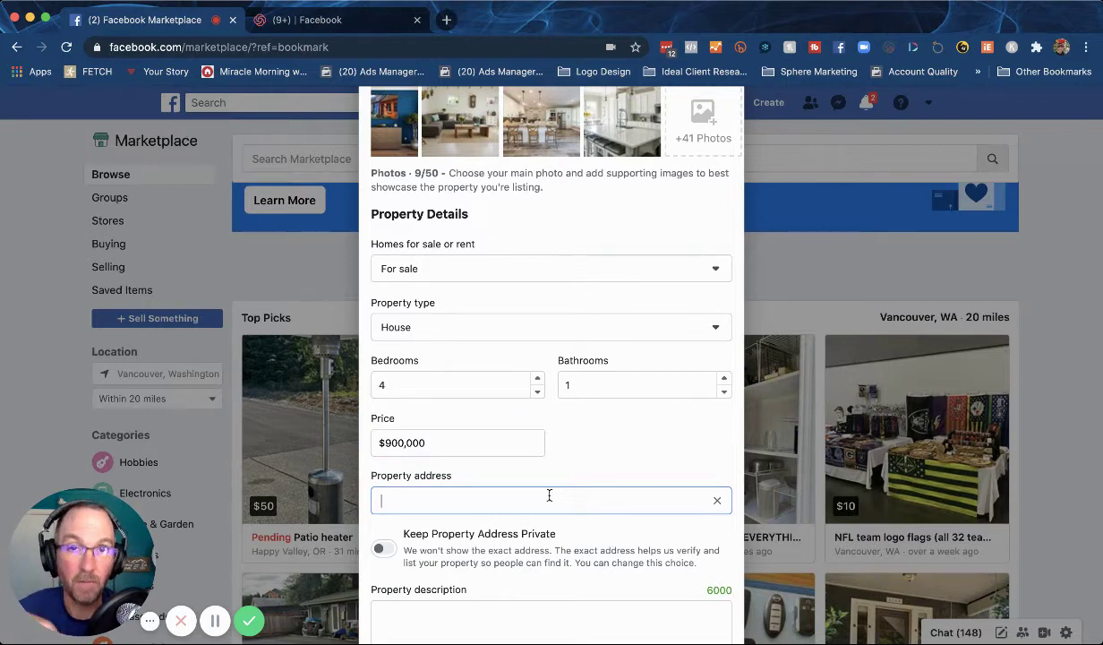
type("123 map")
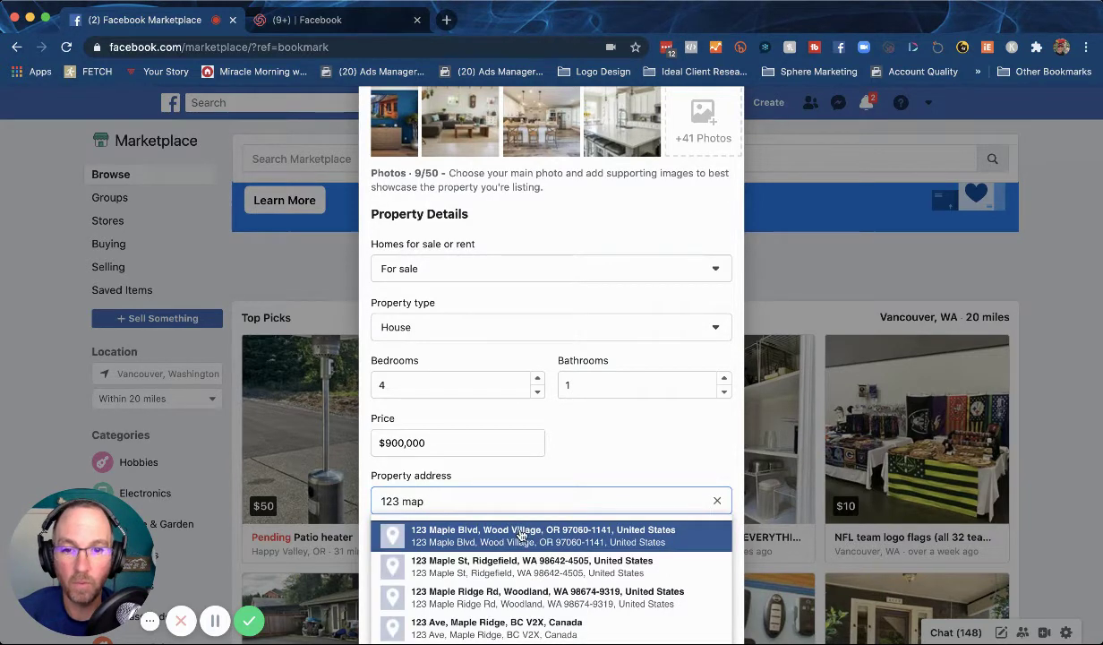
left_click(519, 563)
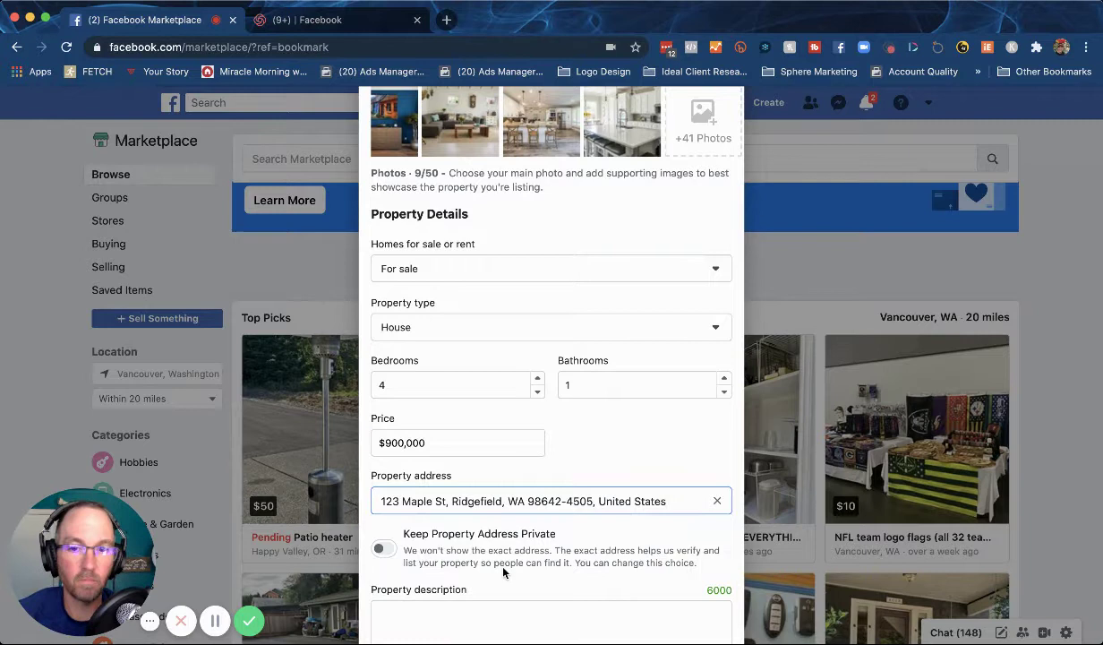
triple_click(382, 502)
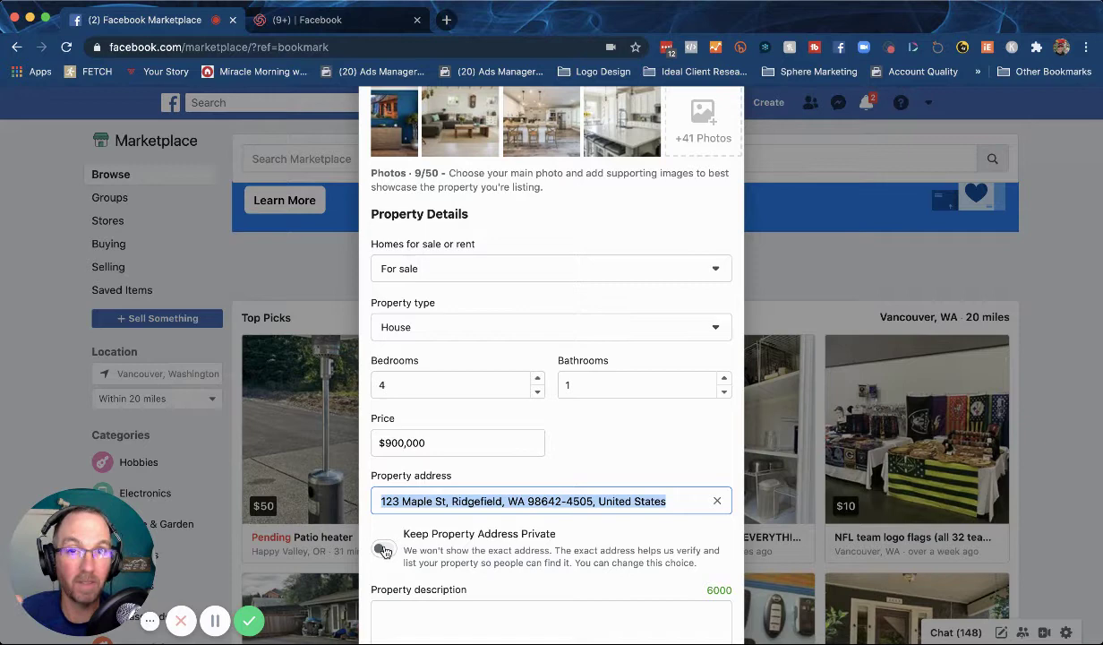
Step: Enter 5100 in the Square Feet field
scroll(501, 408, "down", 3)
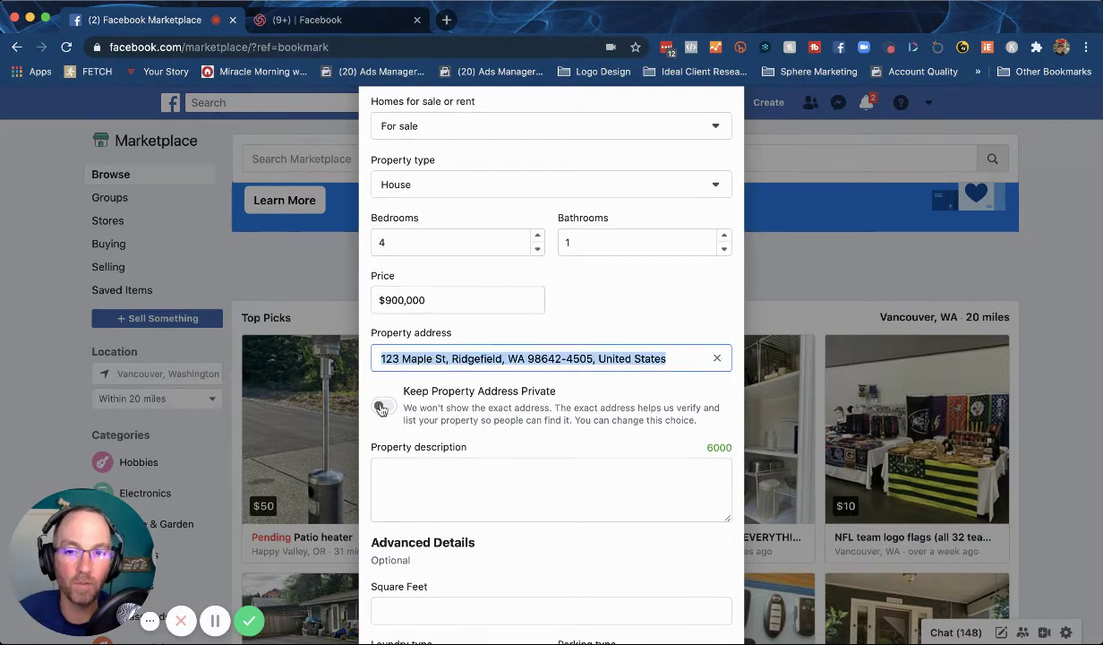
left_click(470, 473)
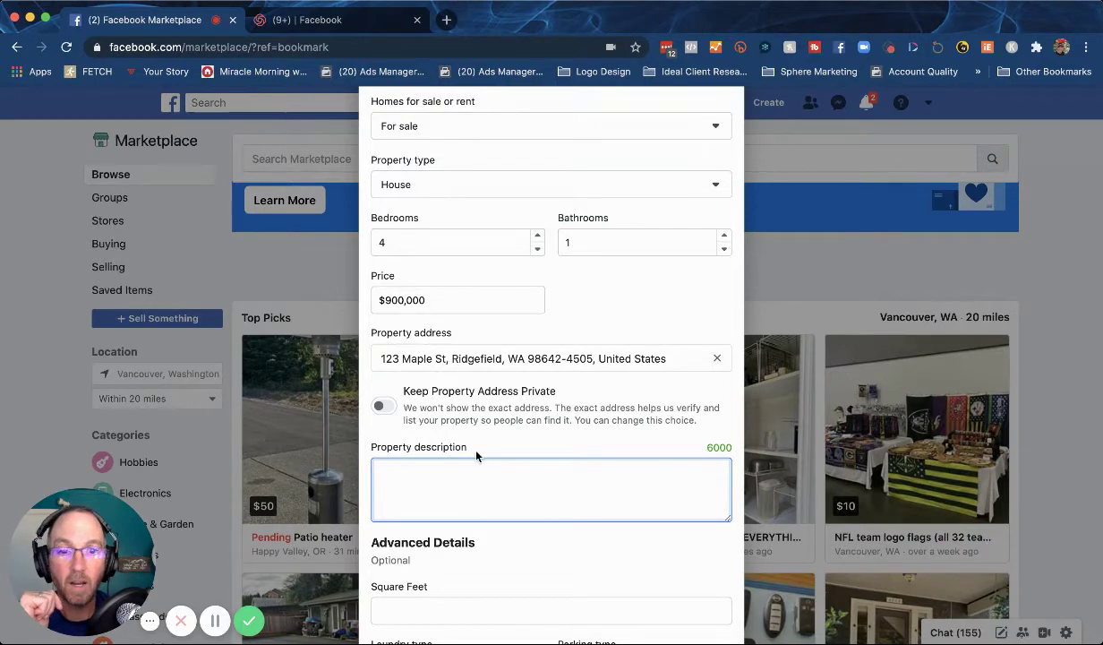
scroll(475, 458, "down", 1)
scroll(476, 456, "down", 4)
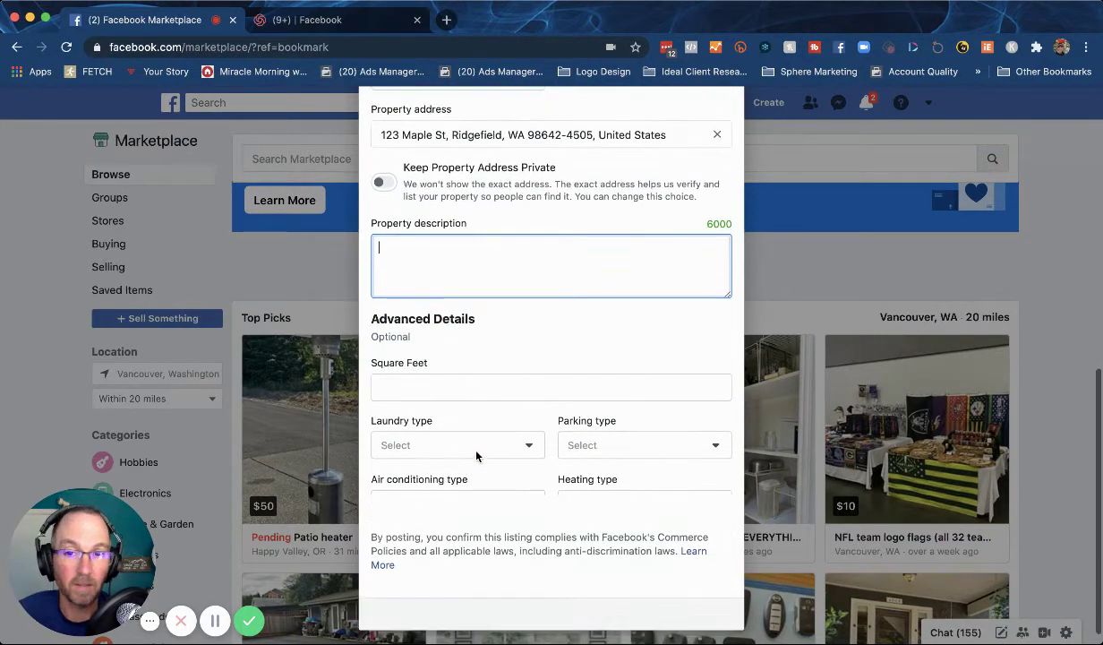
left_click(456, 372)
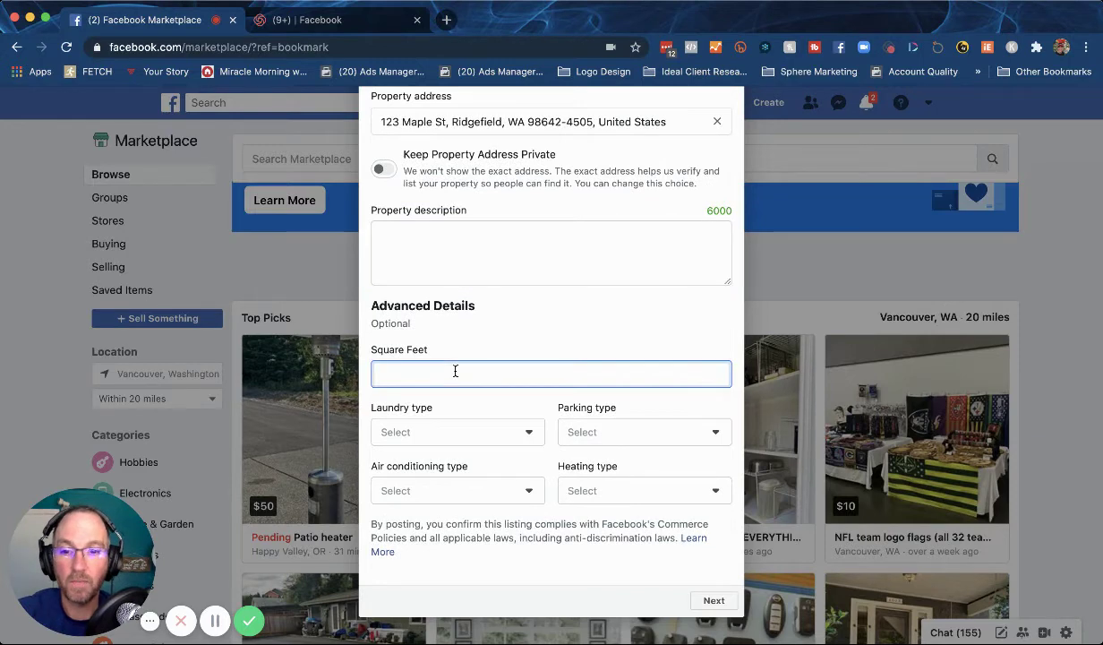
type("5100")
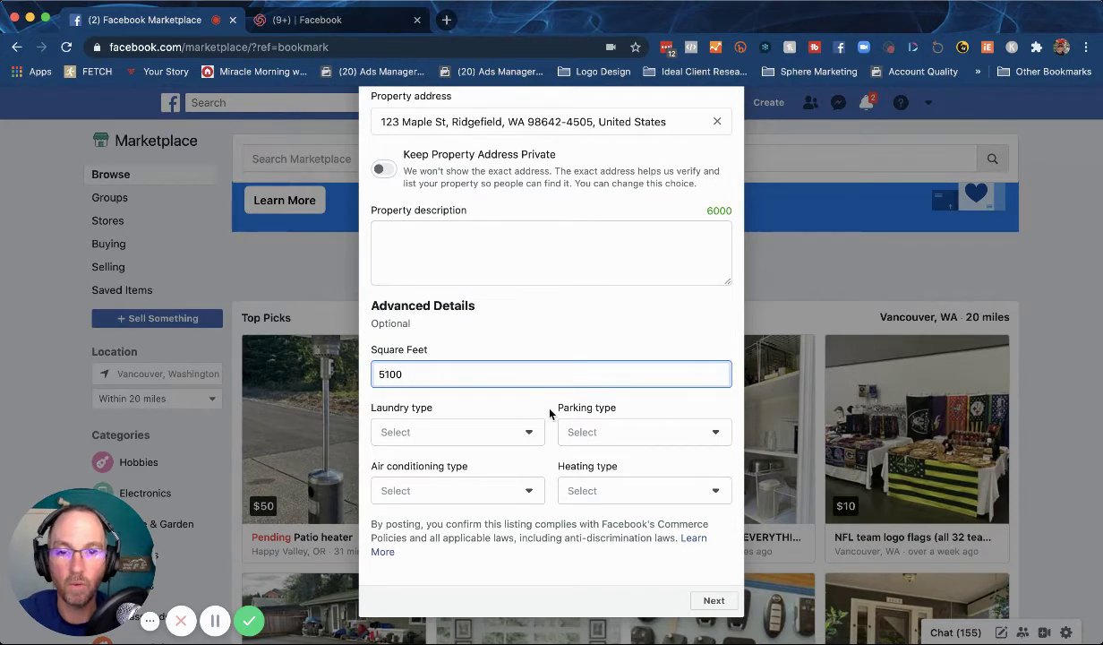
Step: Write 'something in here' as the property description
scroll(480, 407, "up", 3)
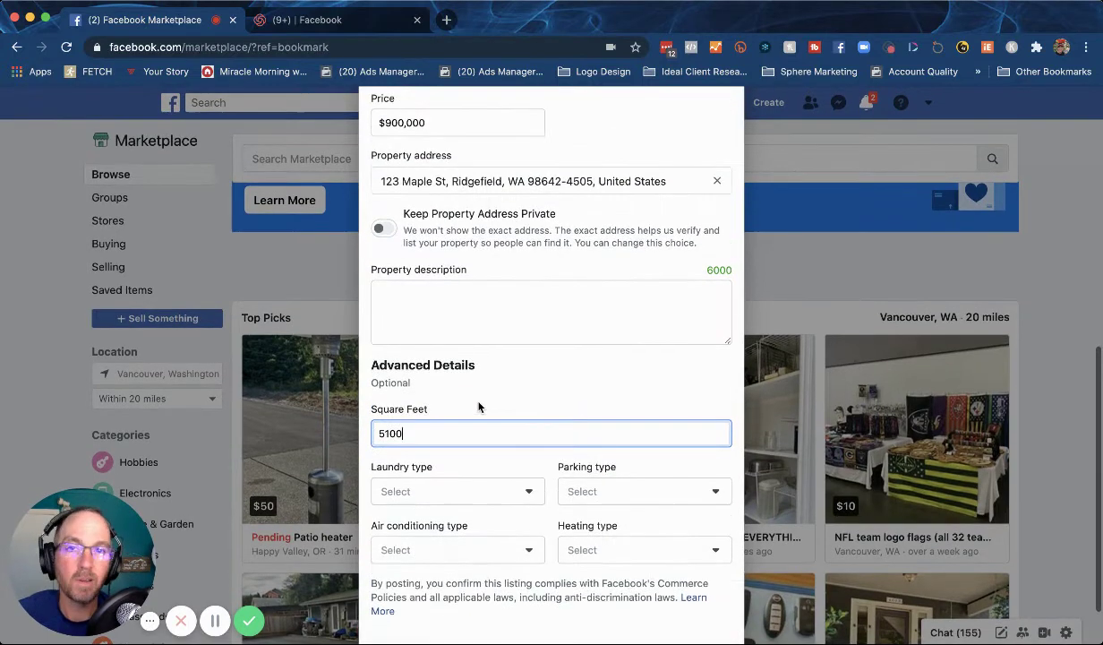
scroll(480, 407, "down", 3)
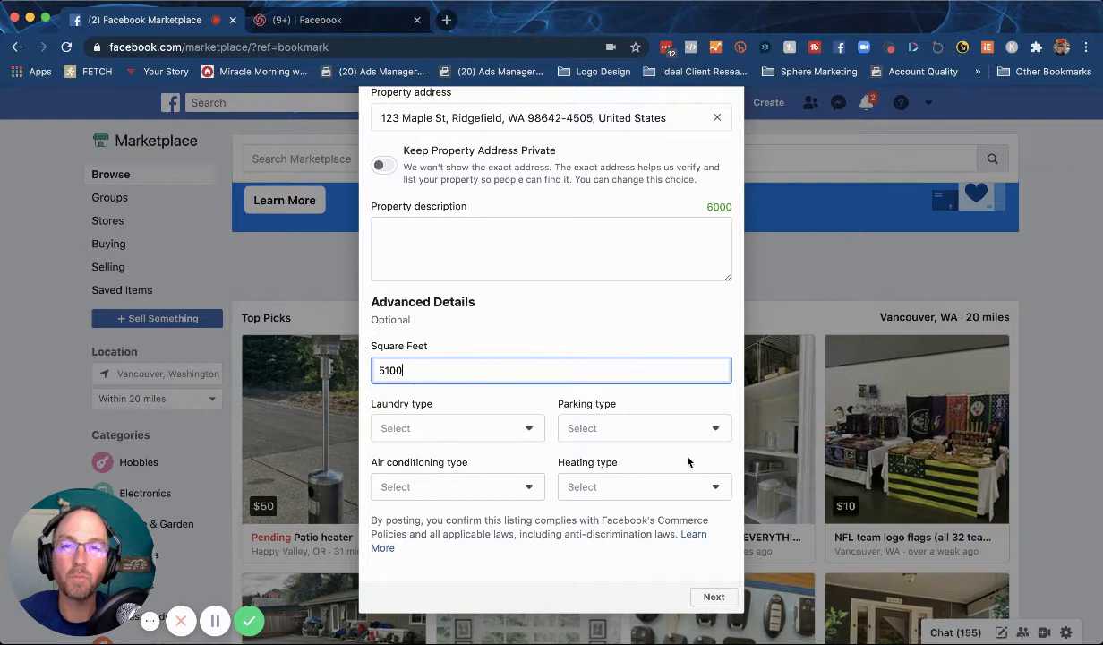
scroll(529, 412, "up", 10)
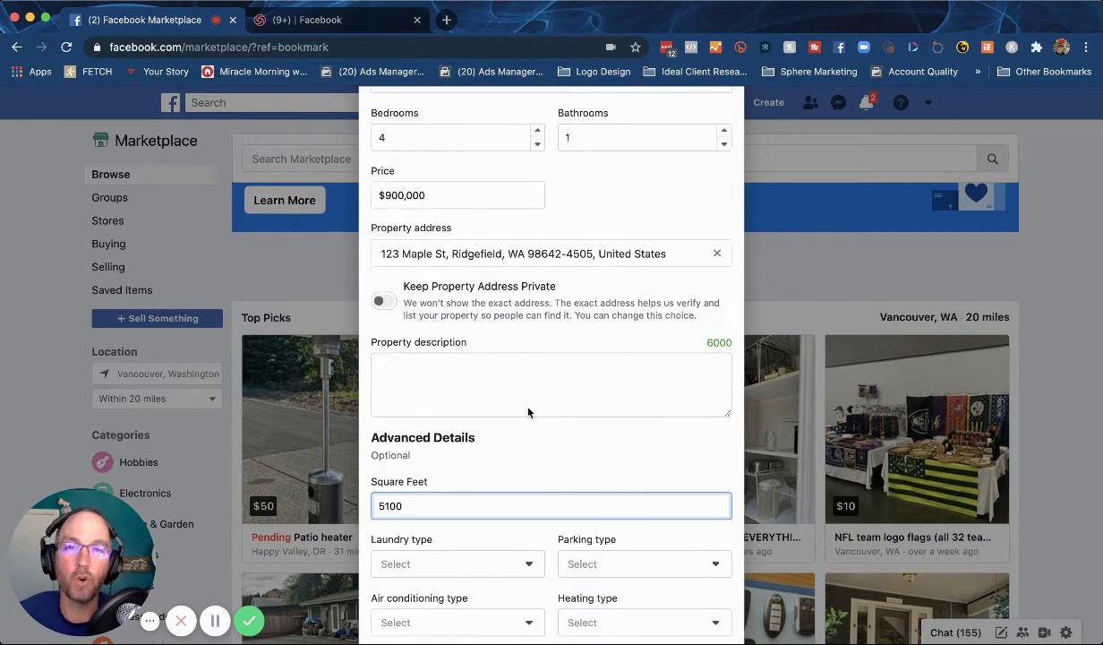
scroll(528, 410, "down", 10)
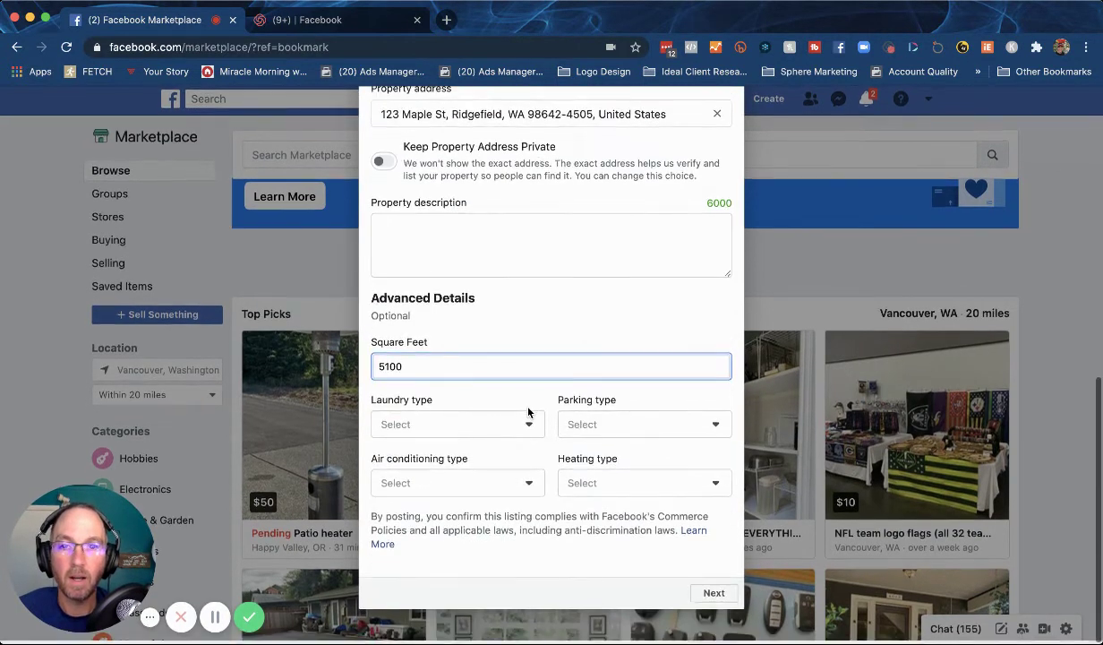
left_click(450, 240)
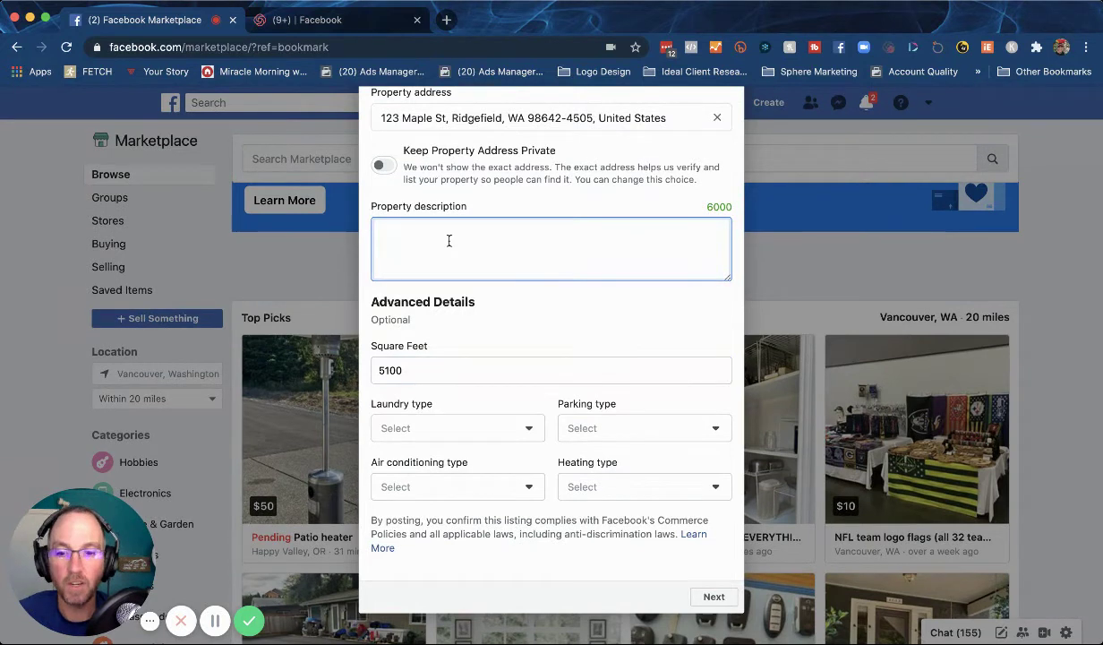
type("something in here")
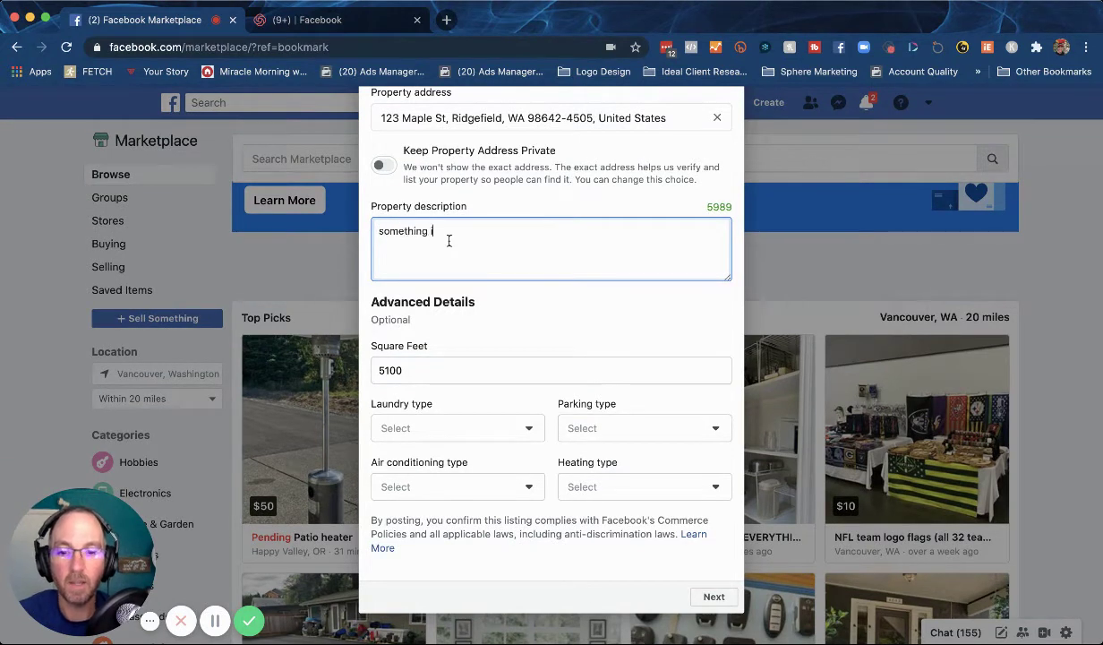
left_click(725, 600)
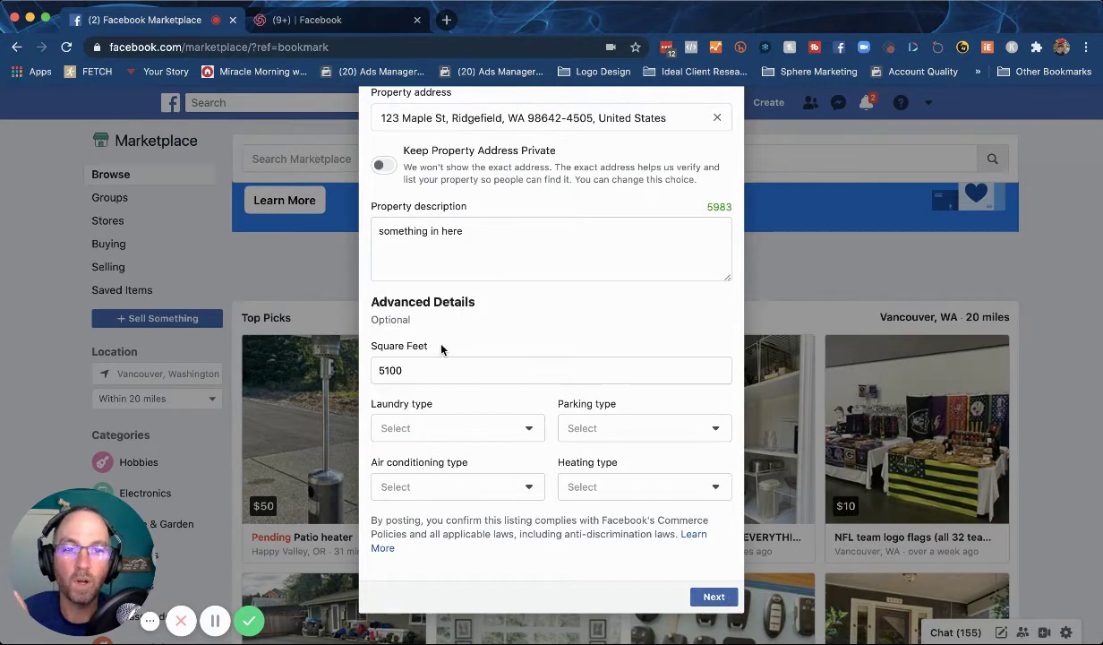
Step: Advance to the Select Audience step with the public Marketplace audience checked
left_click(714, 597)
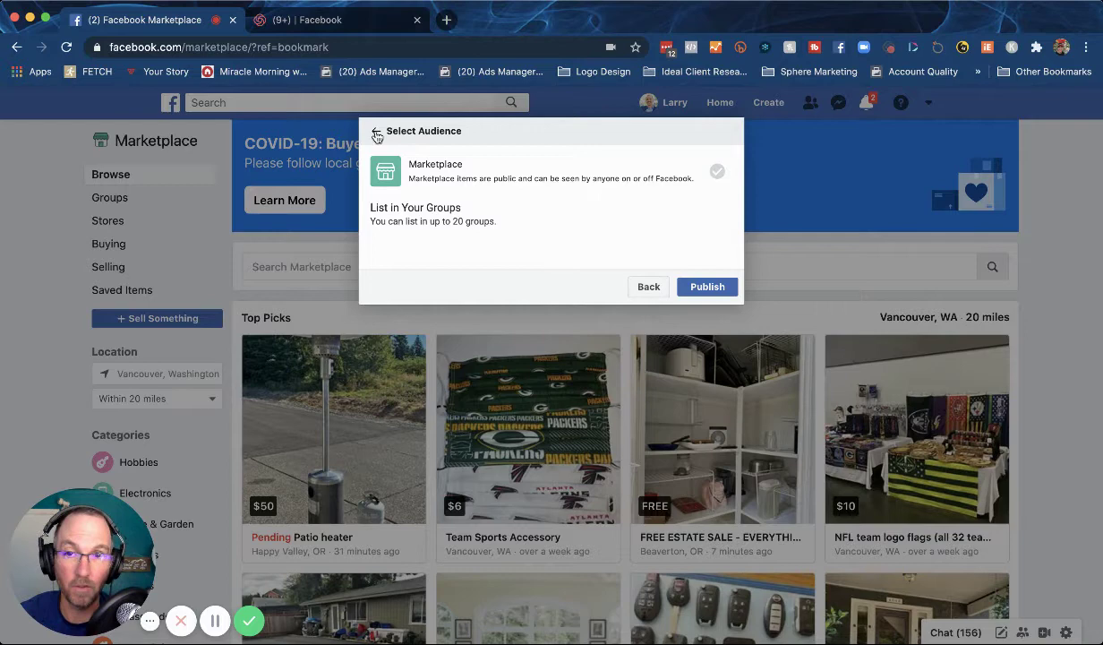
Step: Close the unfinished listing form and open the $615,000 4-bed, 3-bath house from Home Sales
left_click(648, 287)
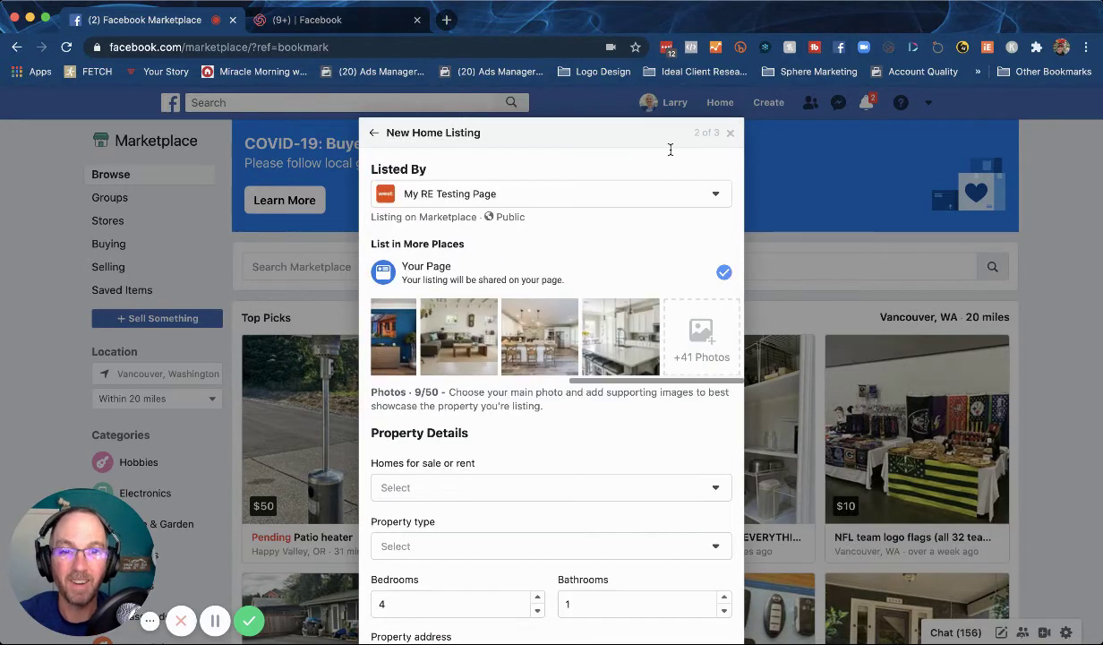
left_click(731, 134)
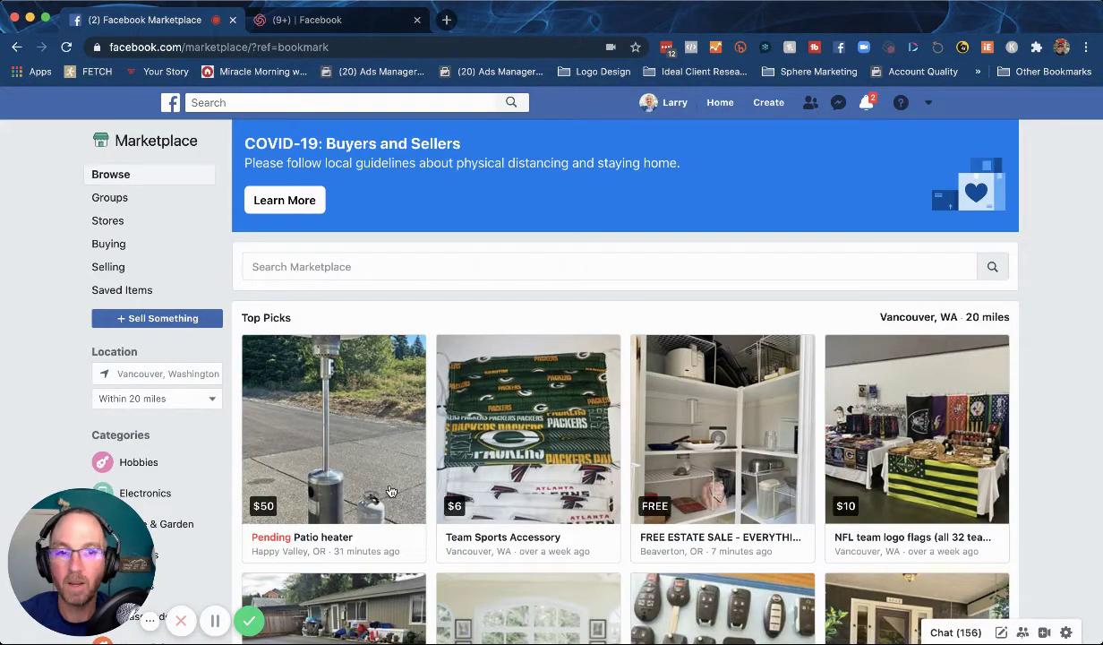
scroll(385, 484, "down", 1)
scroll(260, 459, "down", 2)
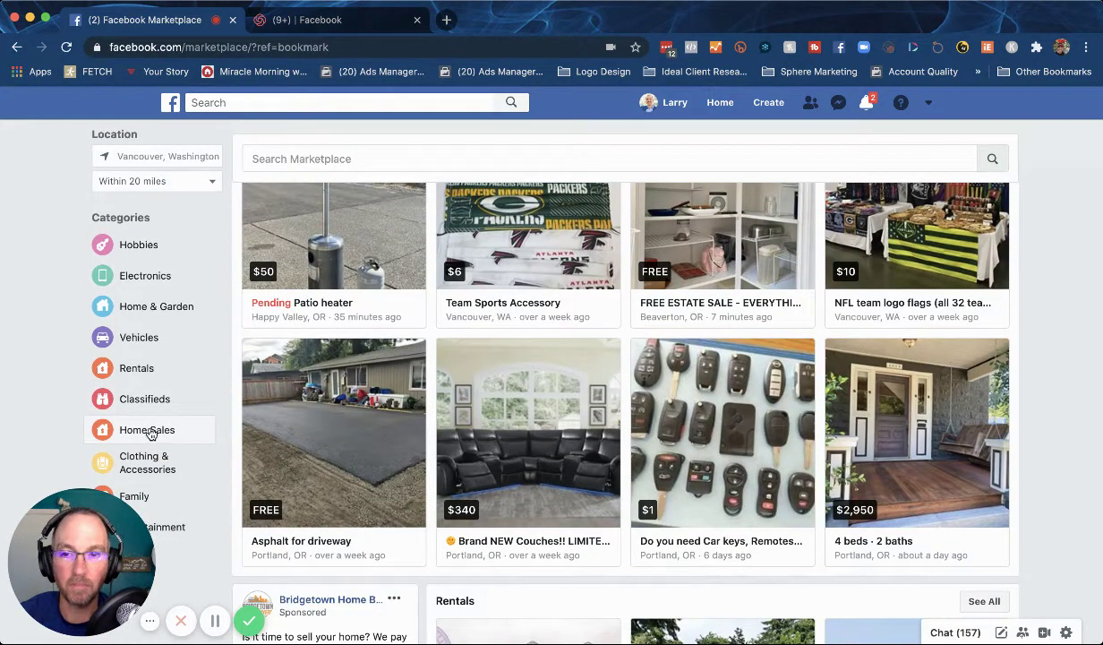
left_click(150, 431)
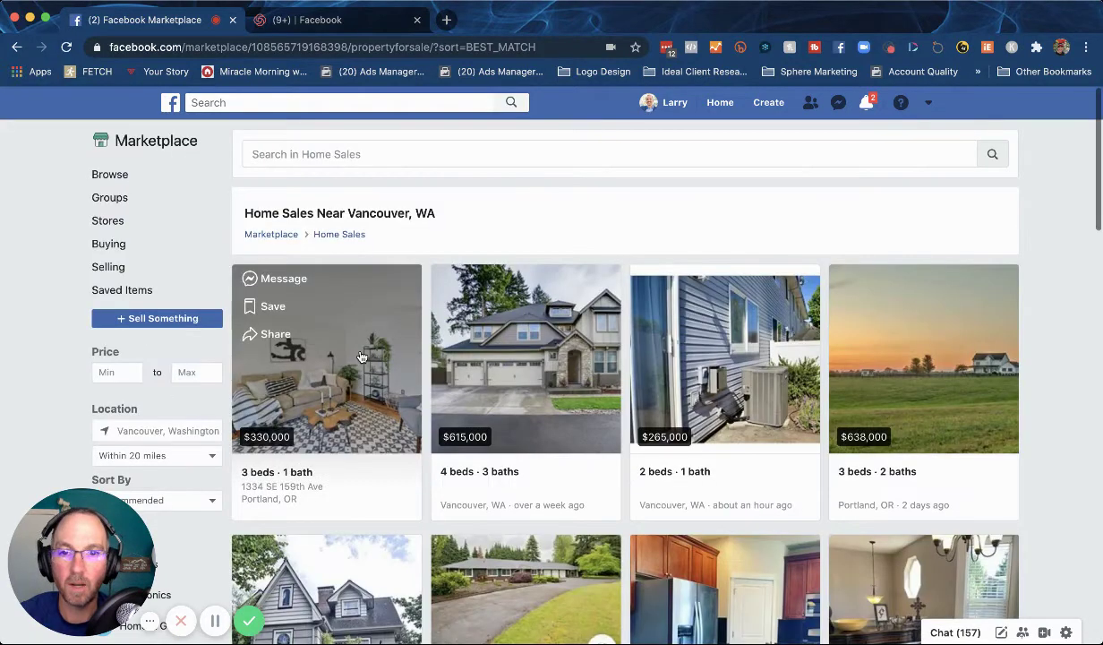
left_click(547, 392)
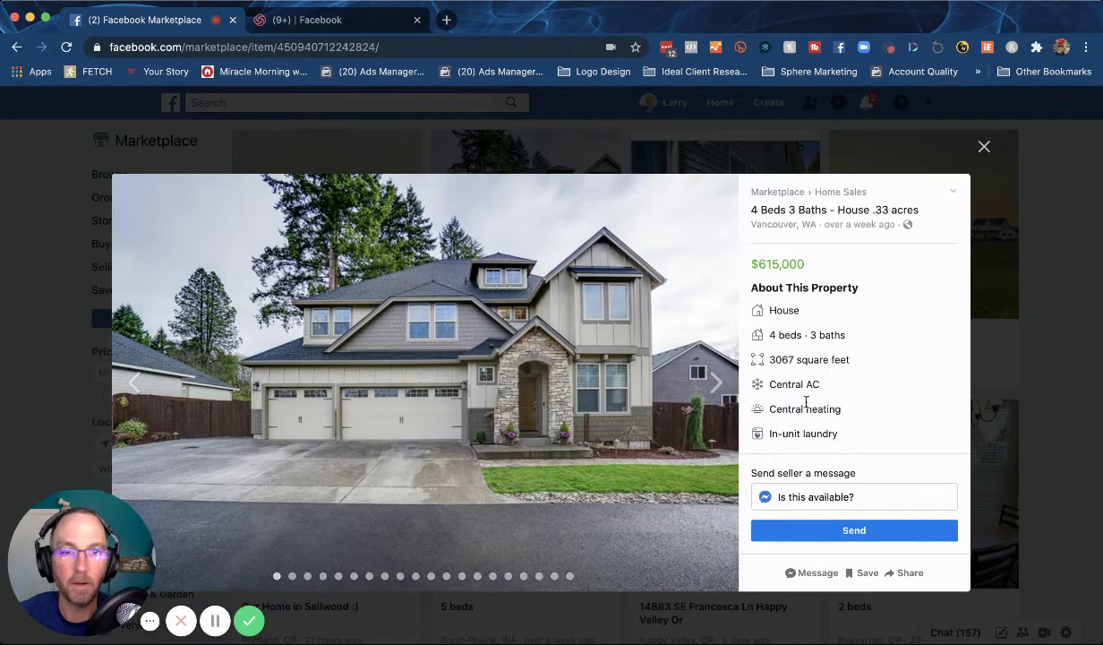
Step: View the $615,000 listing's second photo and expand its full property description
scroll(806, 402, "down", 2)
scroll(806, 402, "down", 5)
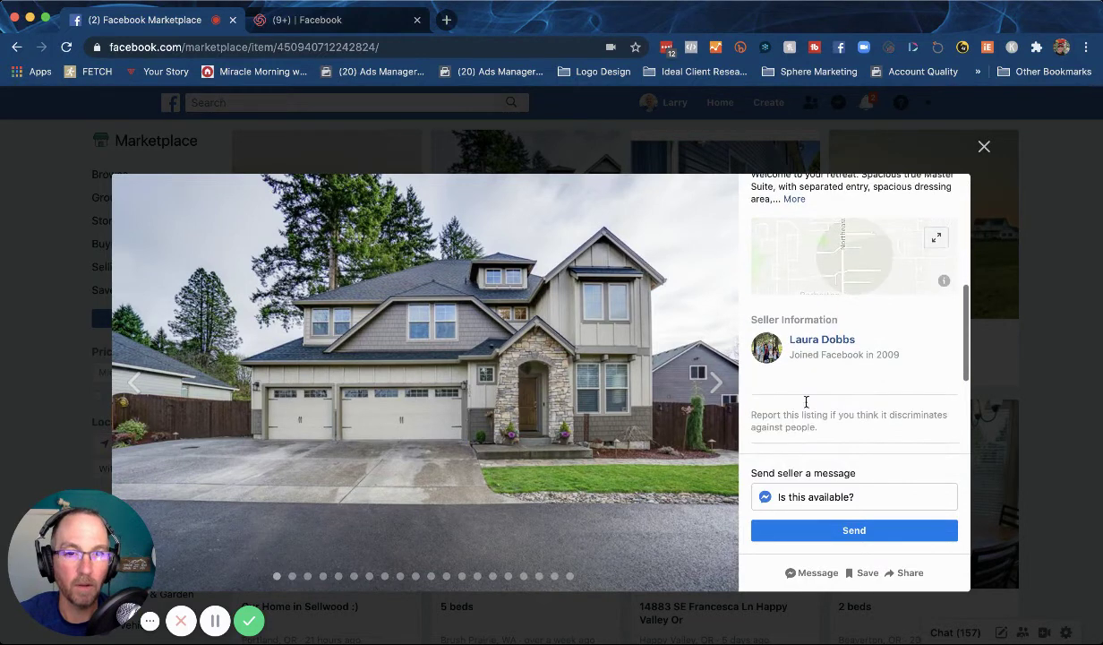
scroll(835, 408, "up", 1)
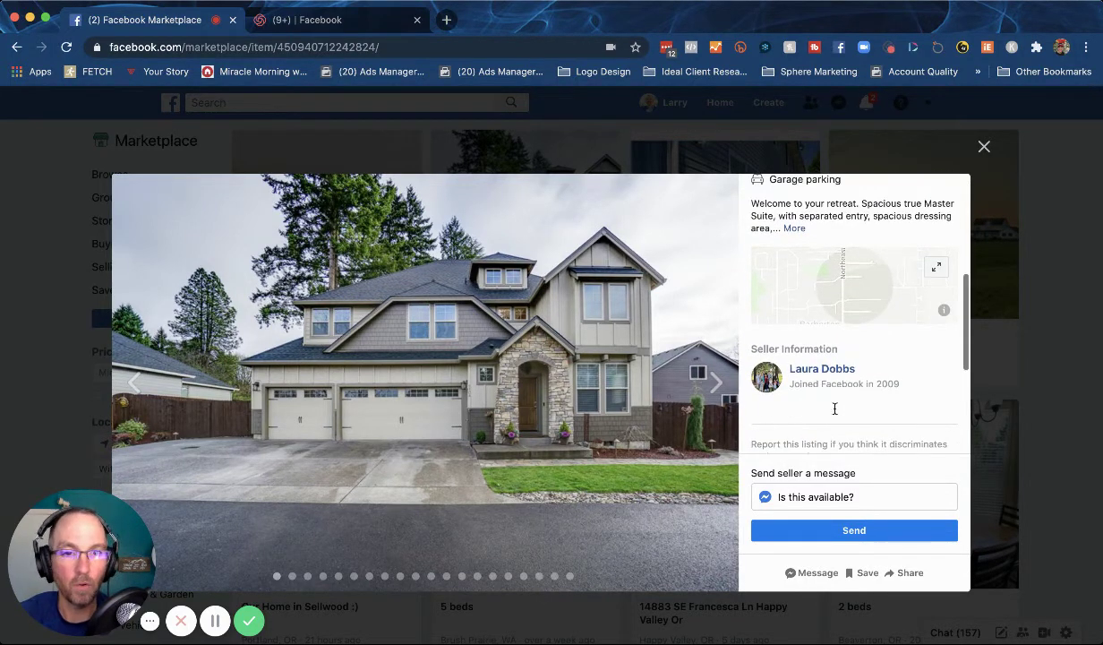
scroll(824, 400, "up", 1)
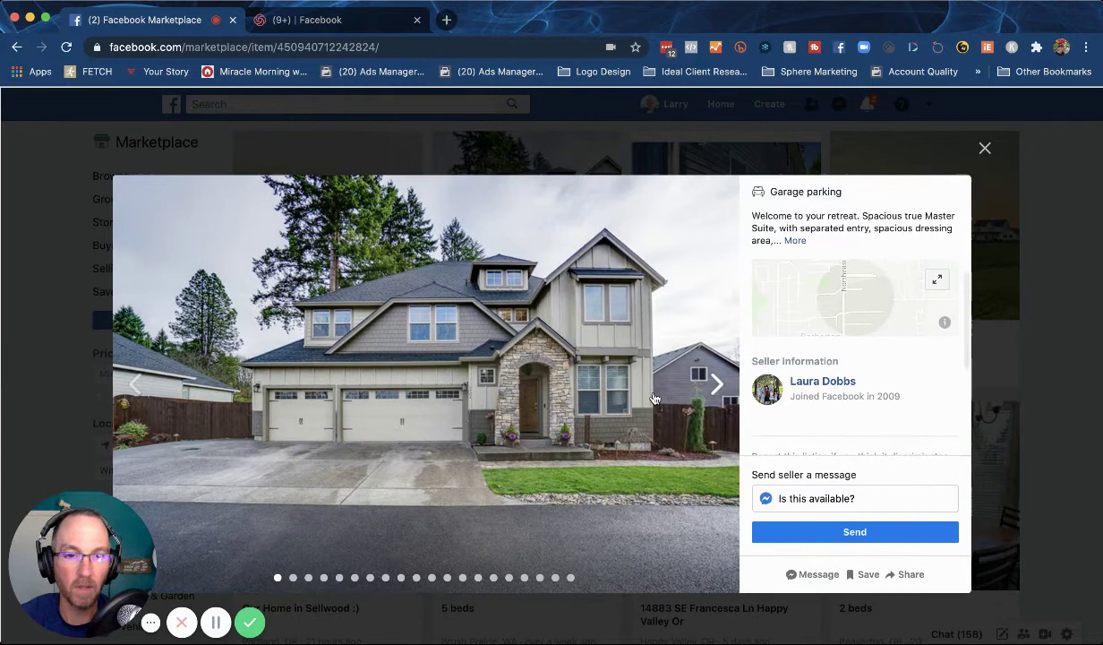
left_click(715, 385)
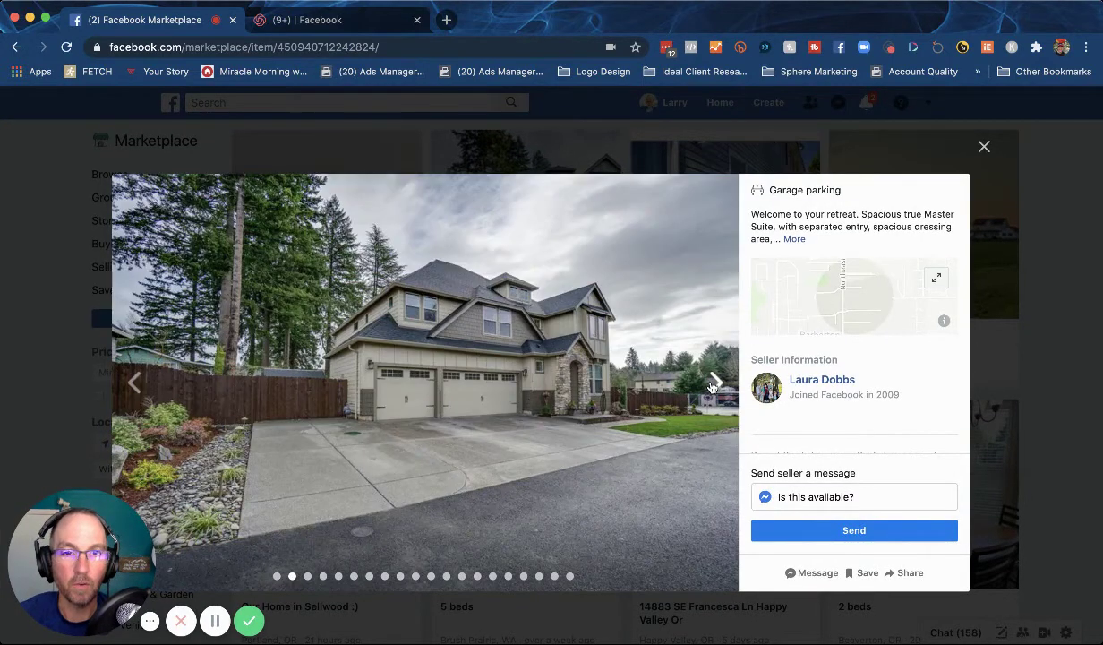
left_click(793, 240)
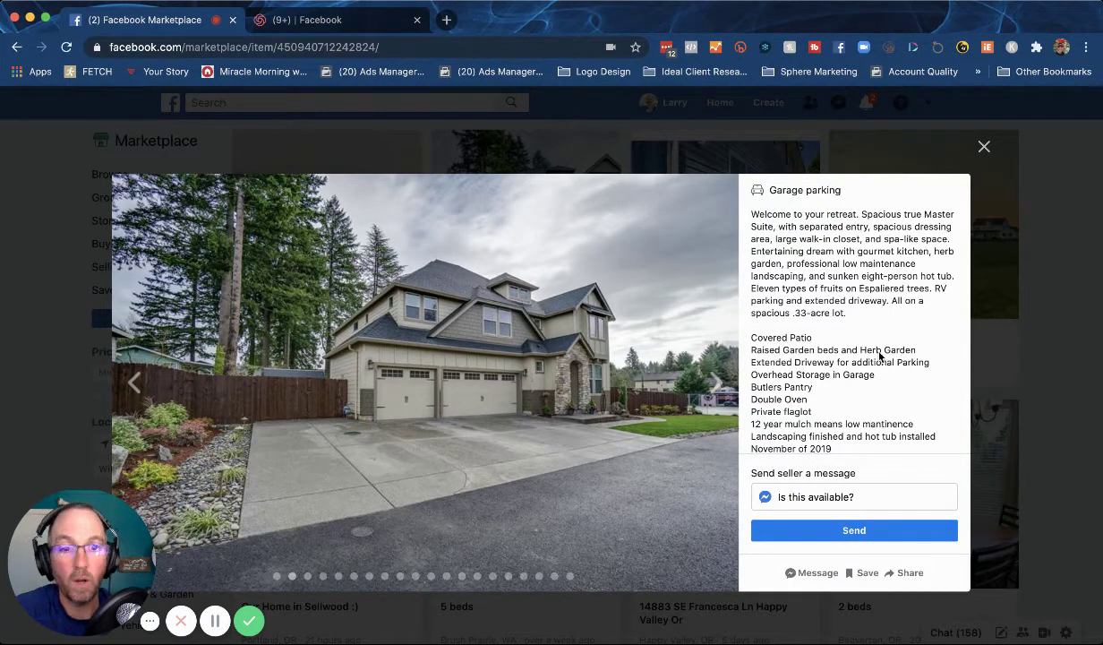
scroll(882, 412, "down", 3)
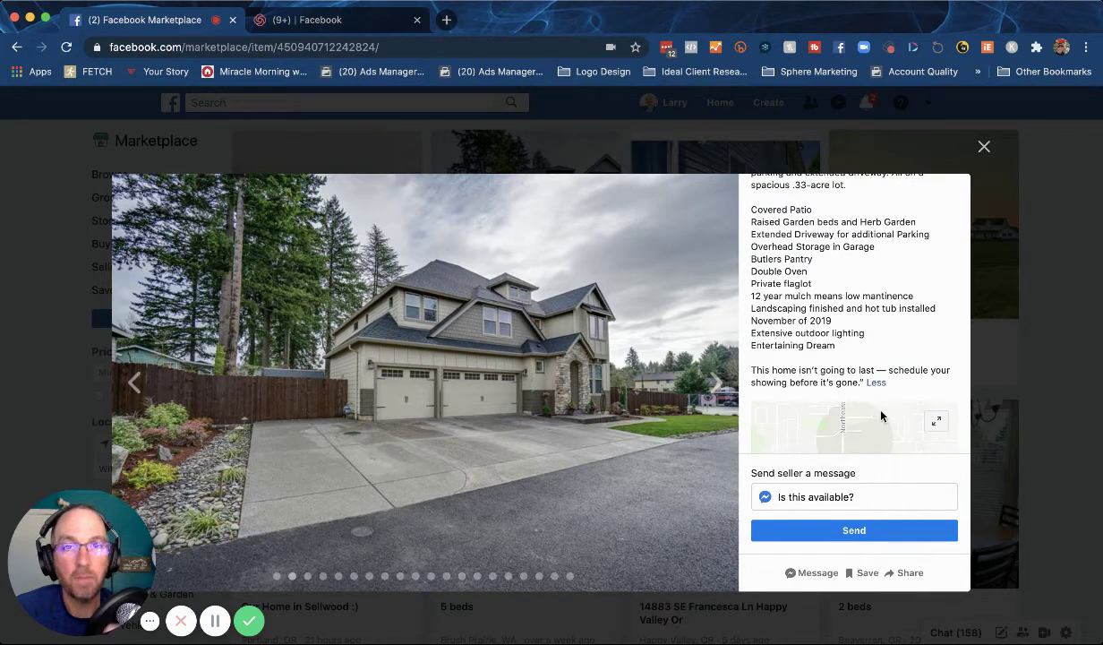
left_click(851, 531)
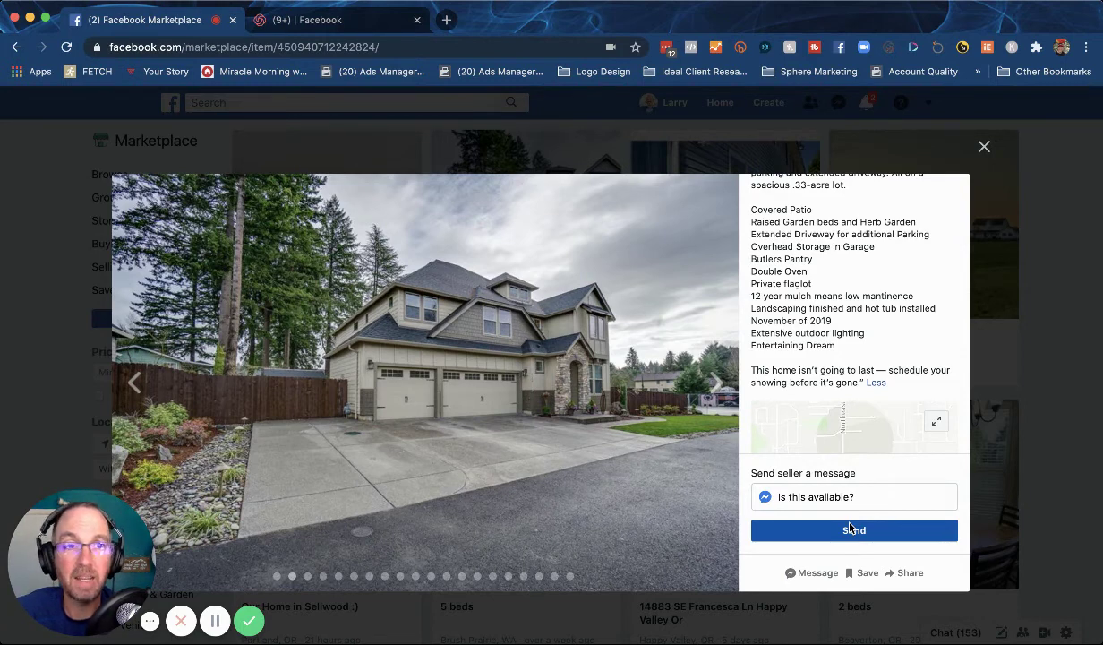
Step: Close the $615,000 house listing to return to the Home Sales Near Vancouver, WA results
left_click(985, 148)
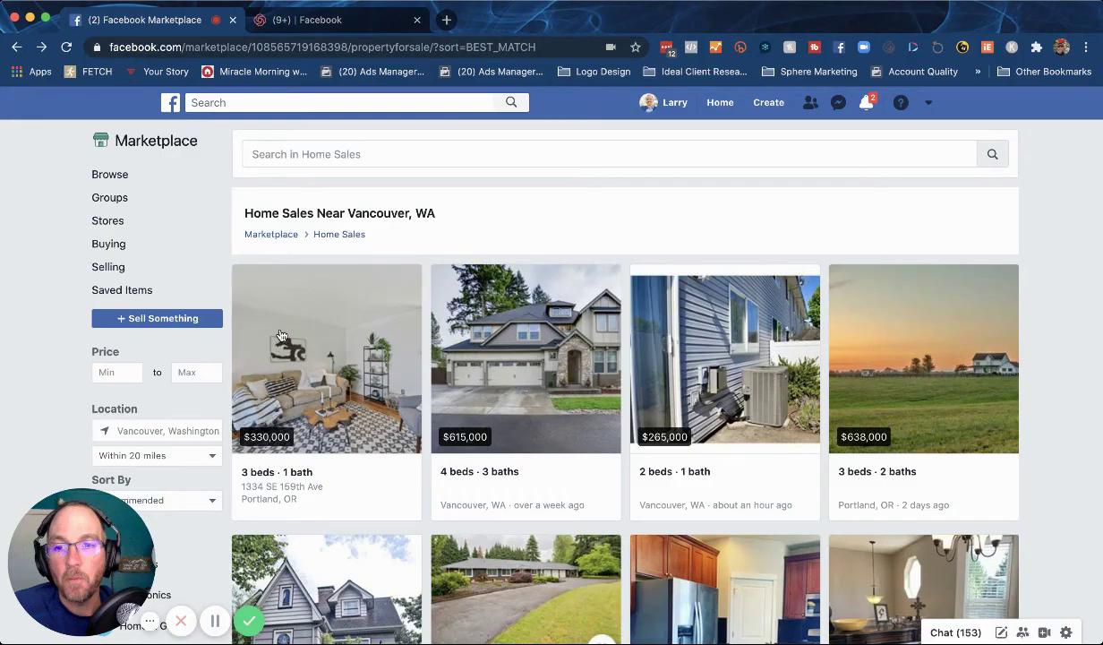
mouse_move(278, 346)
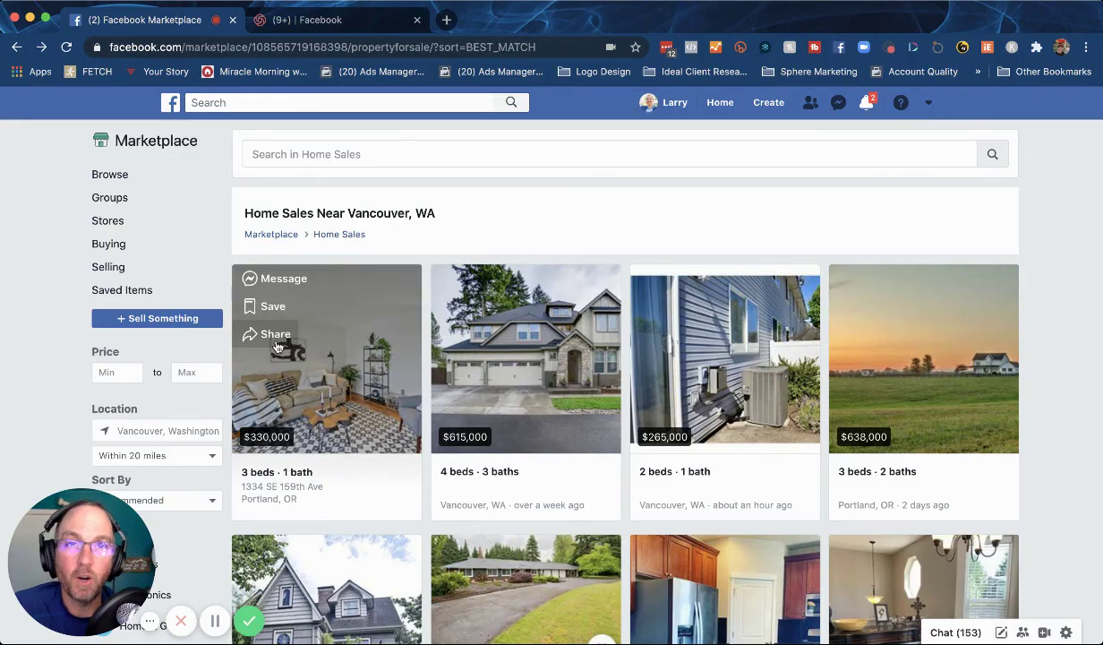